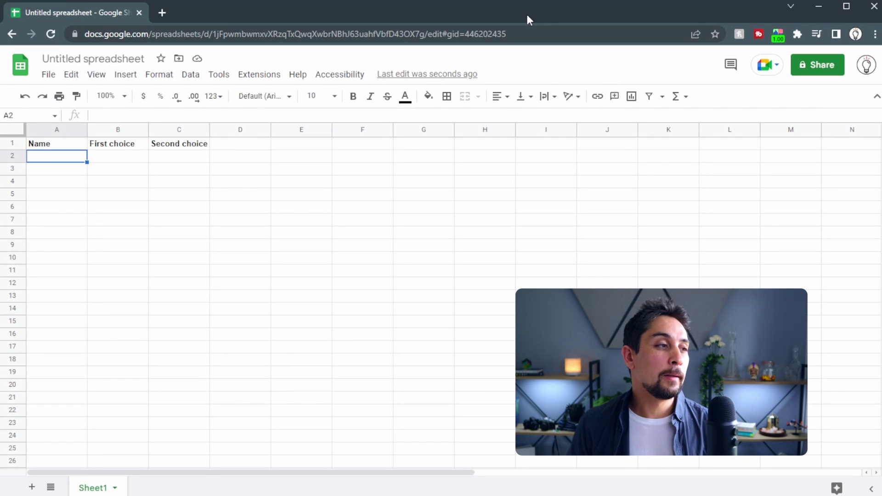
key("Tab")
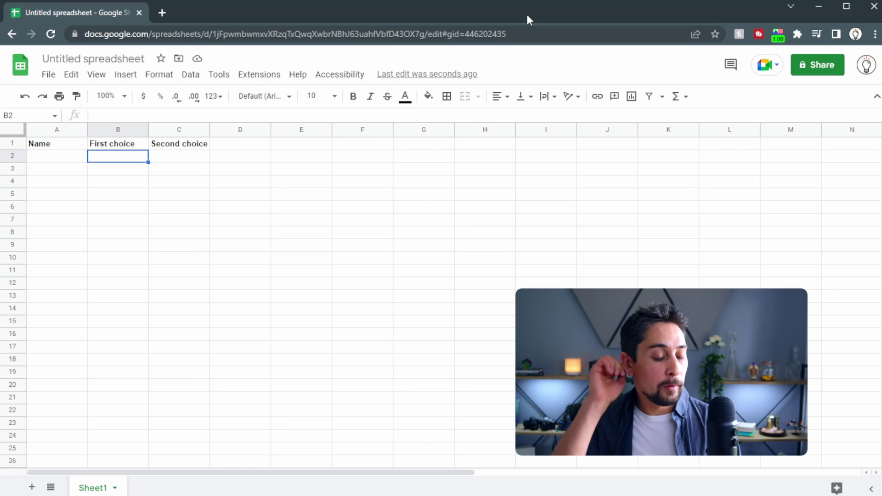
type("@drop")
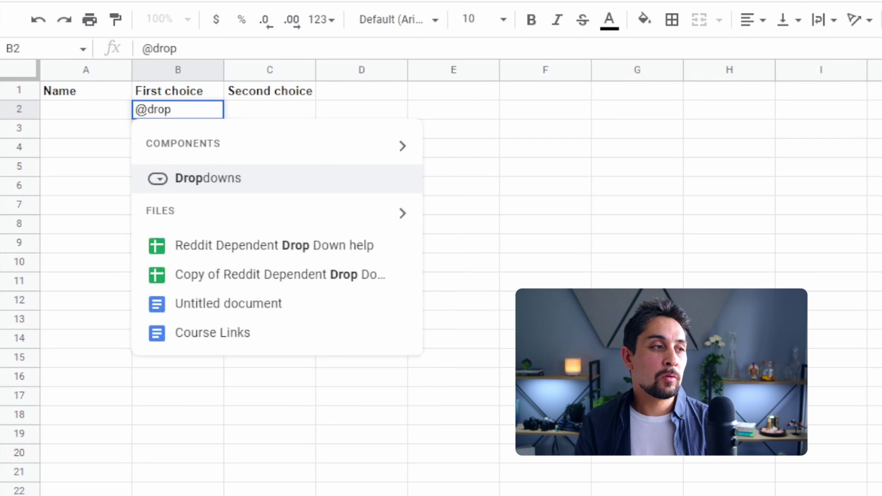
key("Return")
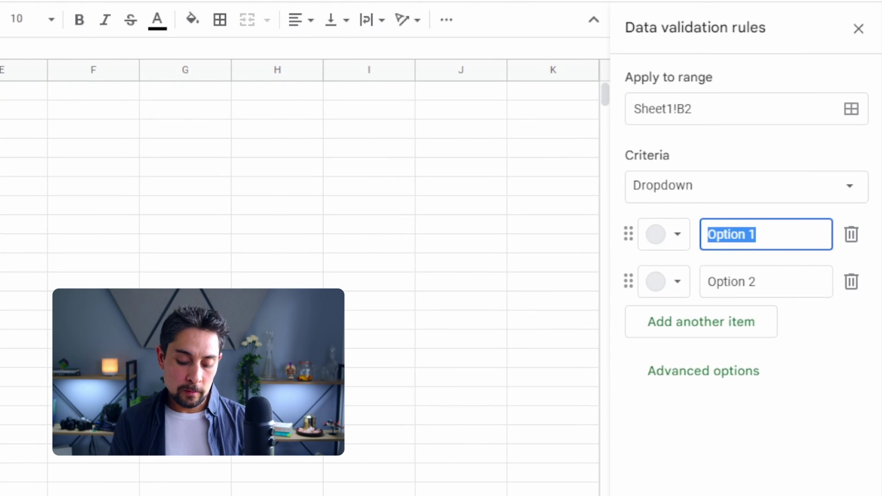
Enter Bulbasaur, Charmander and Squirtle as the options and delete the empty fourth item.
type("Bu")
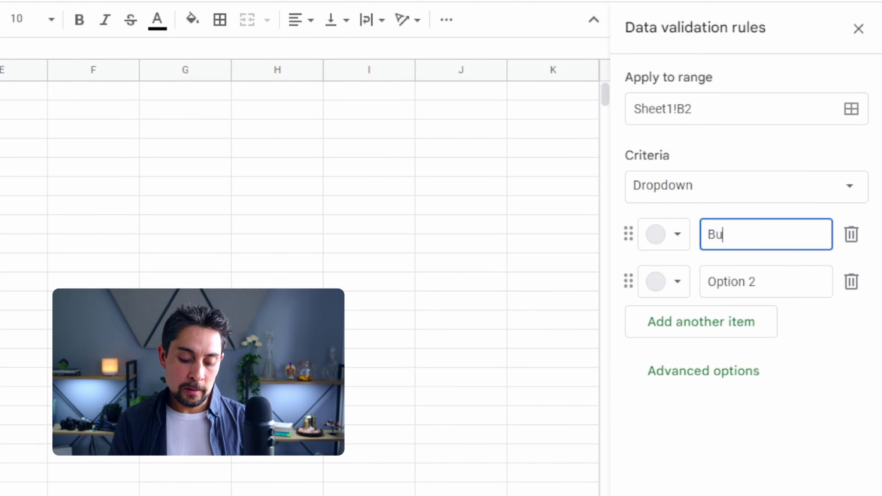
type("lbasaur")
key("Return")
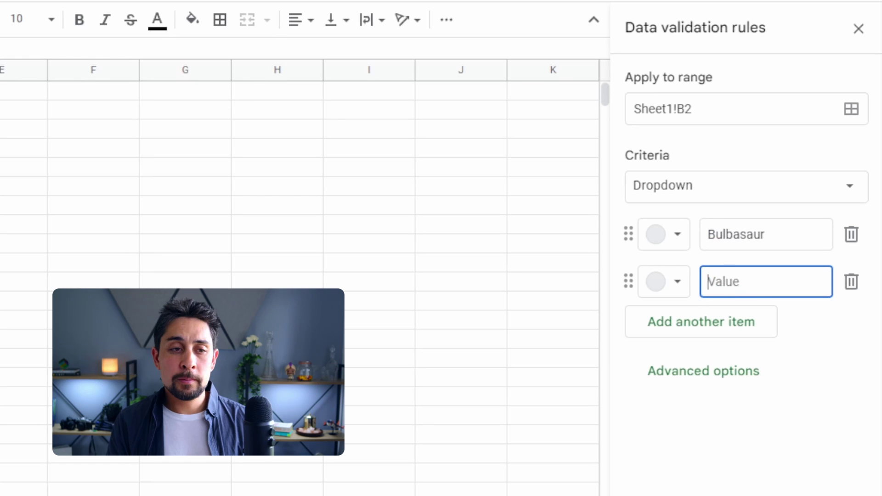
type("Charmander")
key("Return")
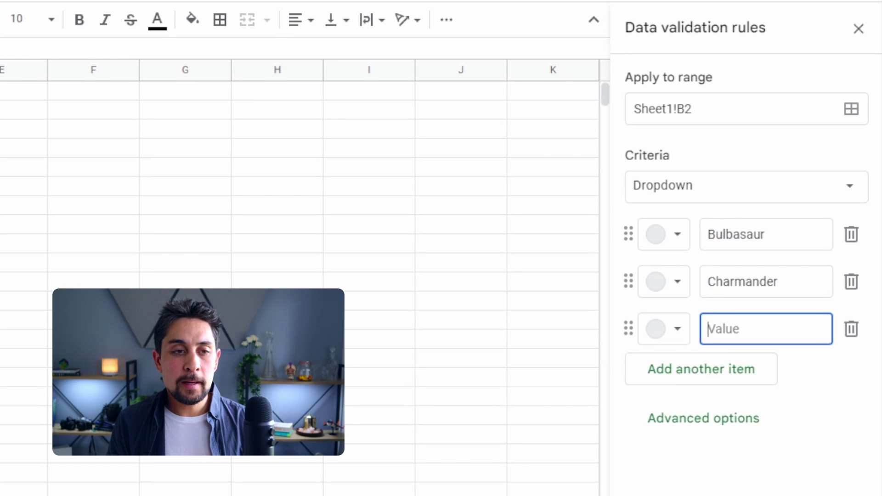
type("Squir")
type("tle")
key("Return")
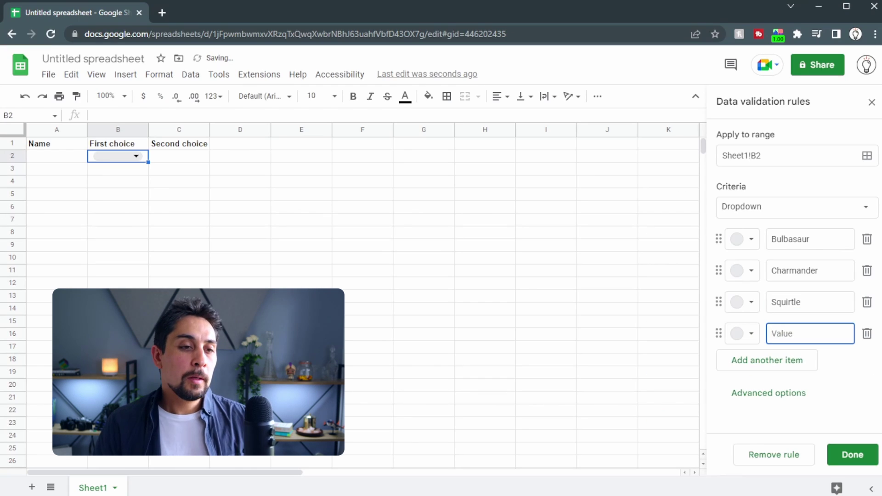
left_click(871, 340)
left_click(180, 246)
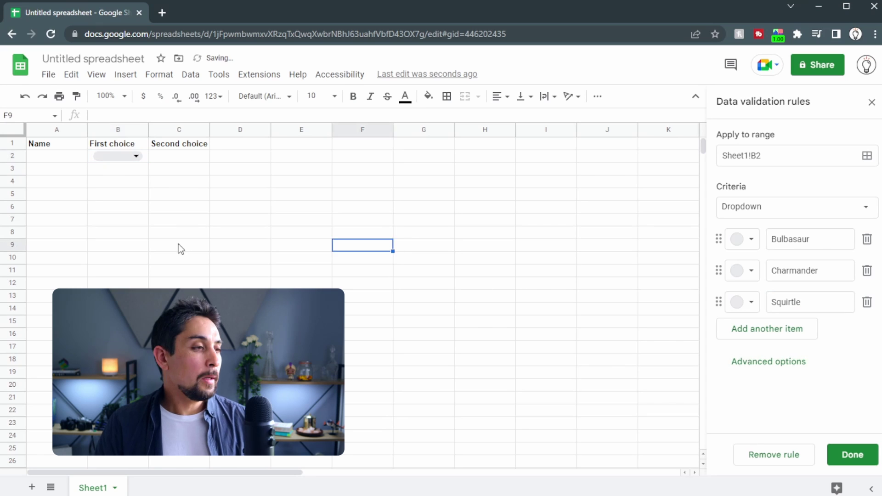
left_click(135, 157)
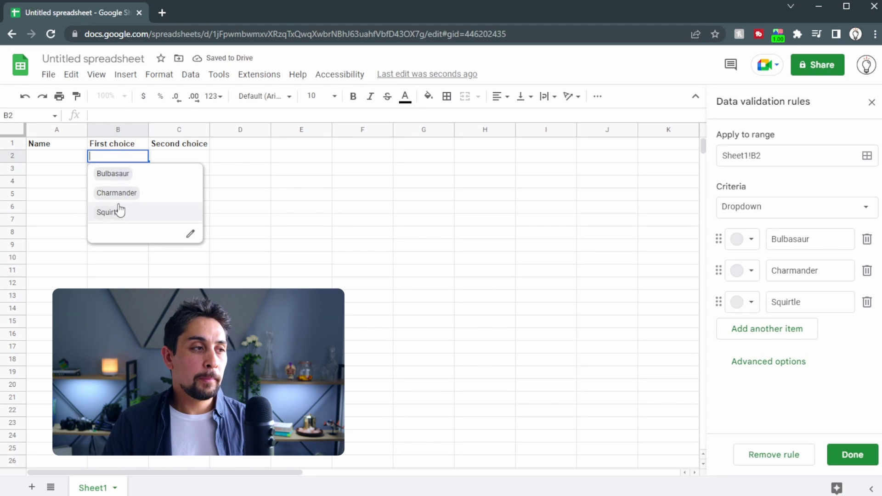
Try picking Bulbasaur, Charmander and Squirtle from B2's dropdown.
left_click(423, 232)
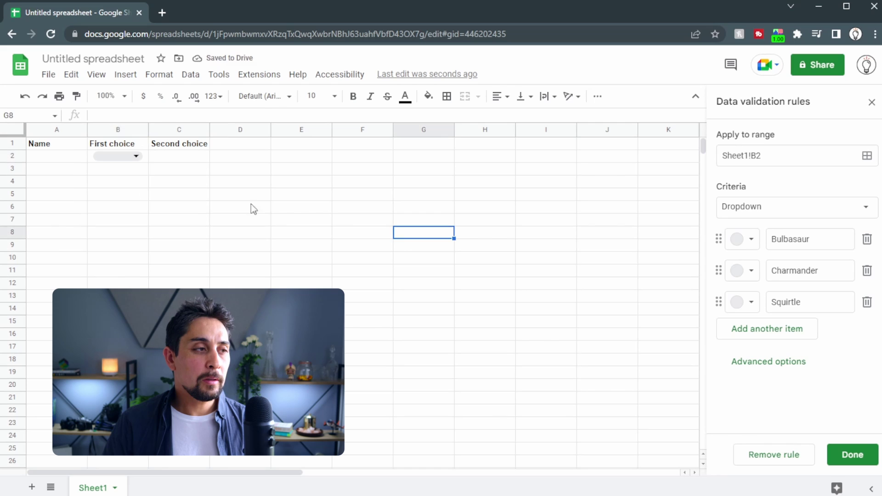
left_click(140, 156)
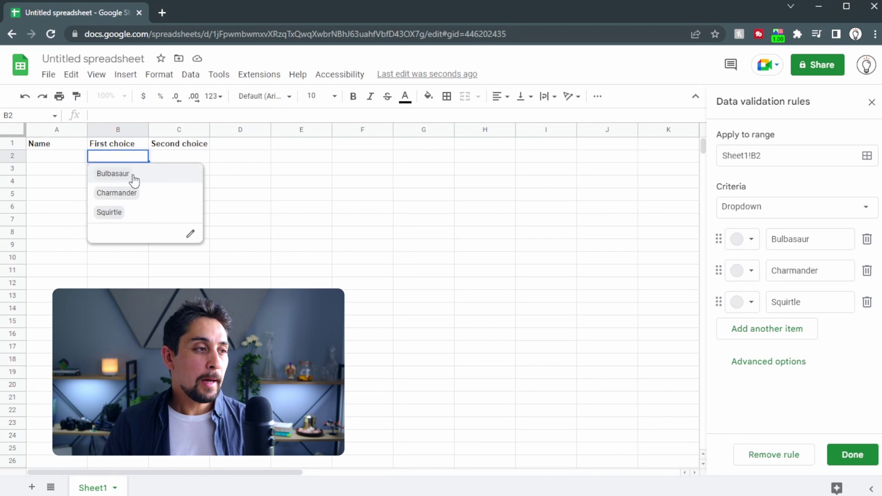
left_click(132, 175)
left_click(135, 156)
left_click(115, 193)
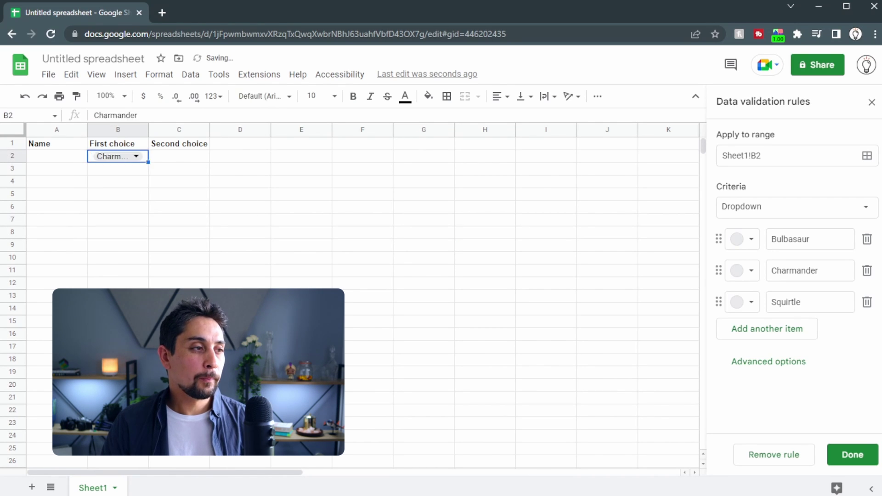
left_click(134, 156)
left_click(115, 212)
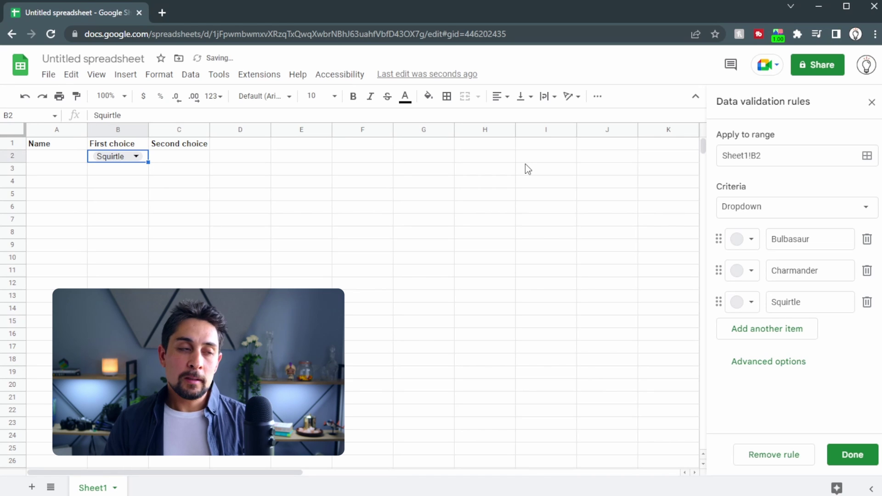
Choose Charmander in B2 by keyboard, widen column B, and enlarge B2's text to 12 pt.
key("Return")
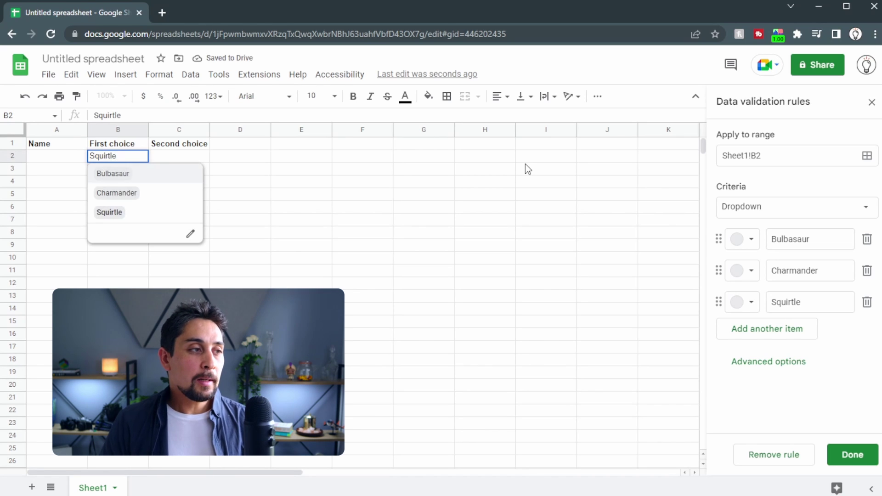
key("Up")
key("Down")
key("Down")
key("Up")
key("Down")
key("Up")
key("Down")
key("Down")
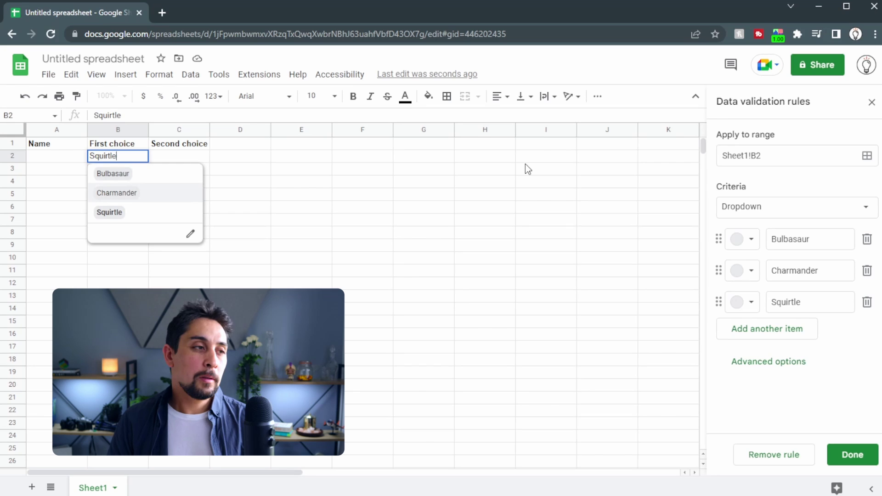
key("Up")
key("Up")
key("Down")
key("Return")
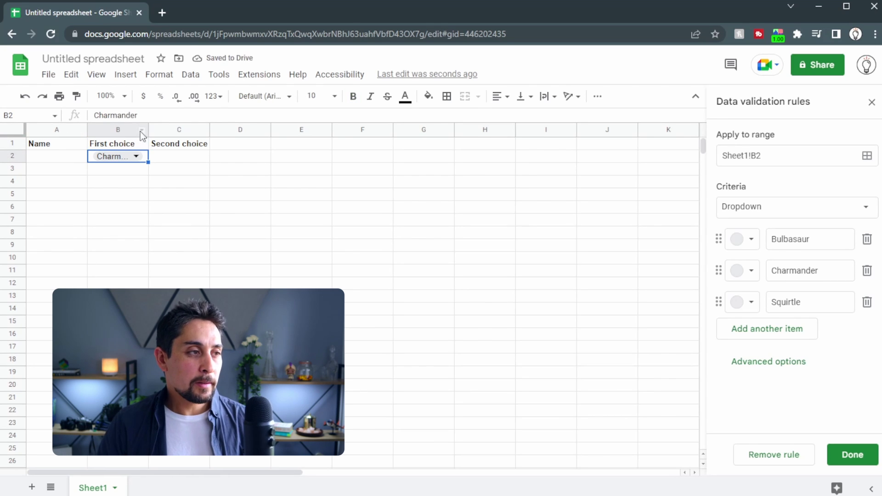
left_click_drag(148, 129, 198, 129)
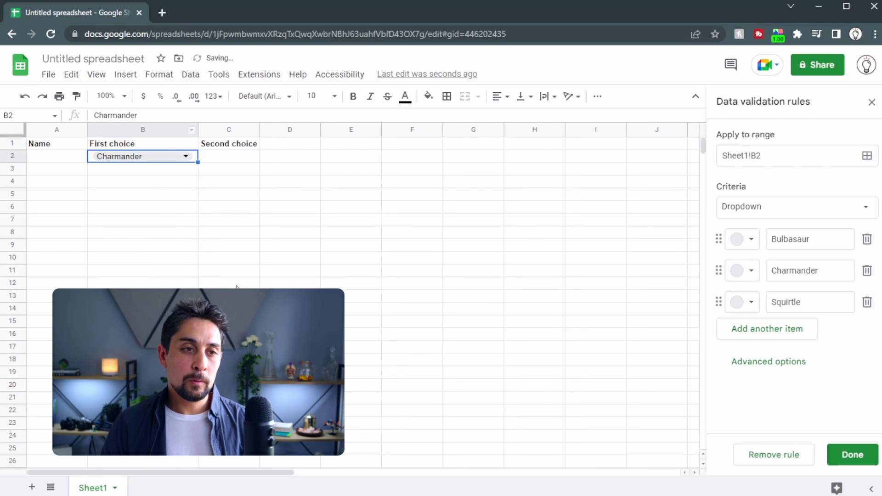
key("ctrl+shift+period")
key("ctrl+shift+period")
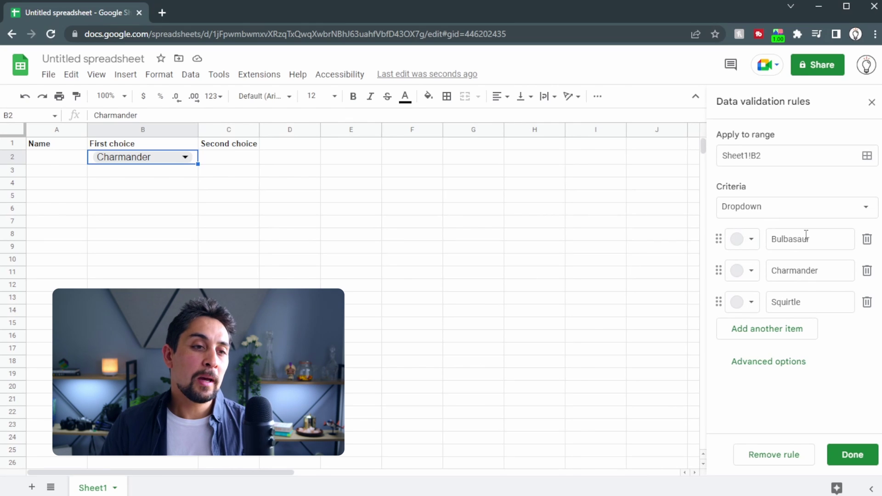
Colour the dropdown options: Bulbasaur dark green, Charmander dark red, Squirtle blue.
left_click(751, 239)
left_click(680, 303)
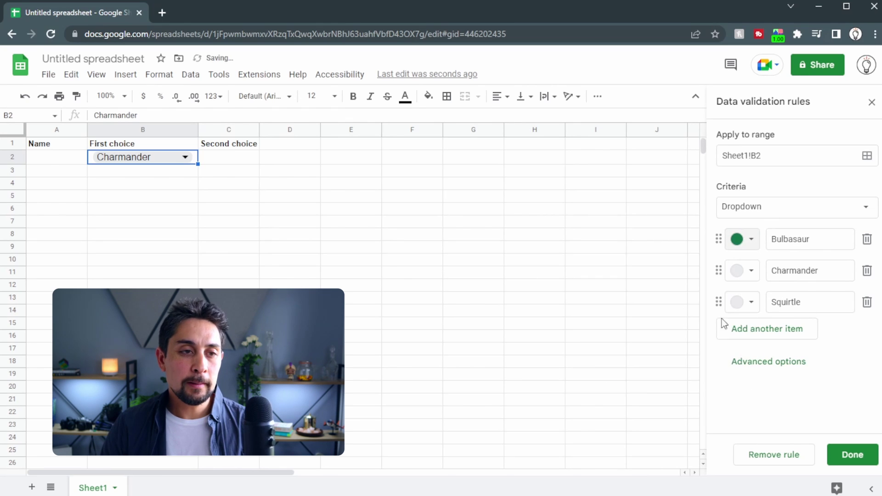
left_click(749, 271)
left_click(619, 334)
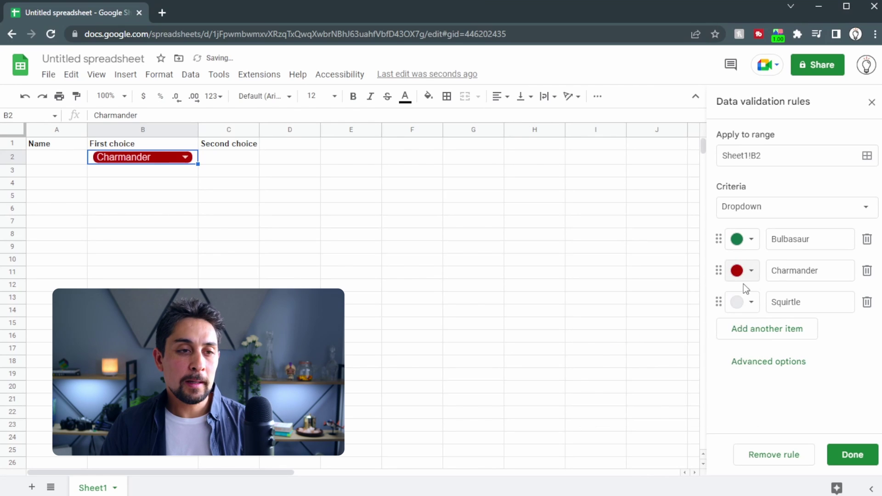
left_click(752, 303)
left_click(700, 364)
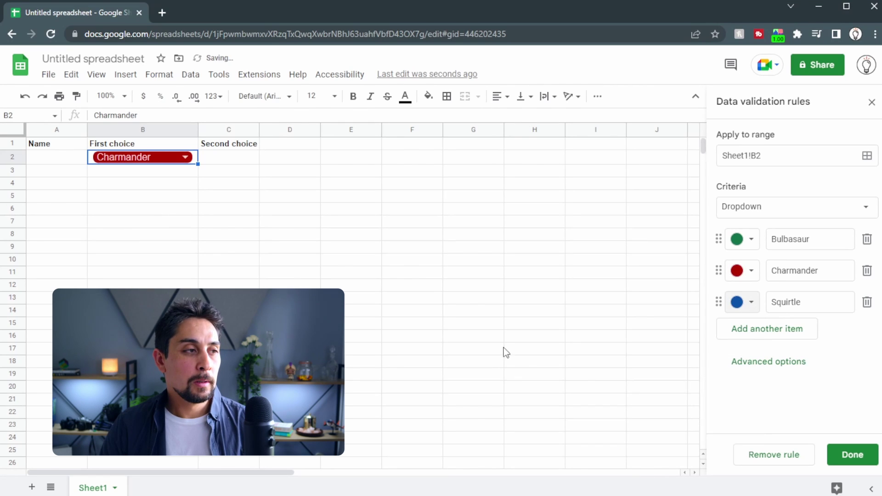
Test B2's coloured dropdown by picking Squirtle, then Bulbasaur.
left_click(142, 309)
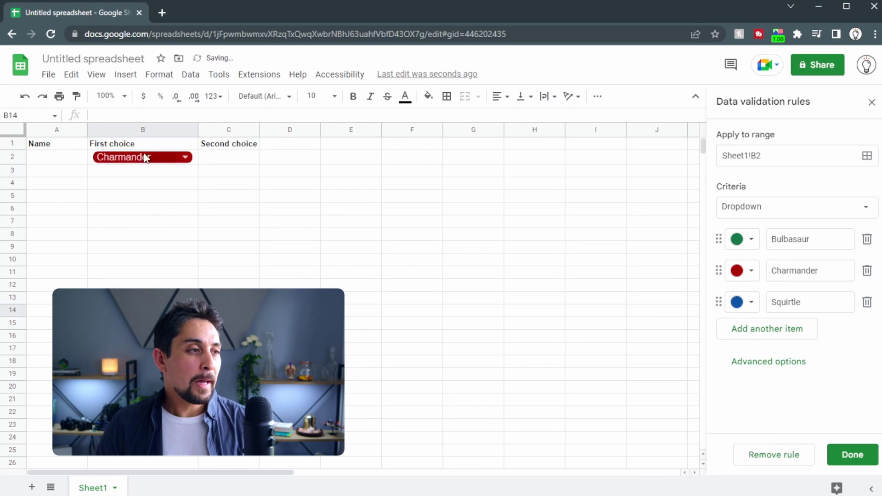
left_click(185, 157)
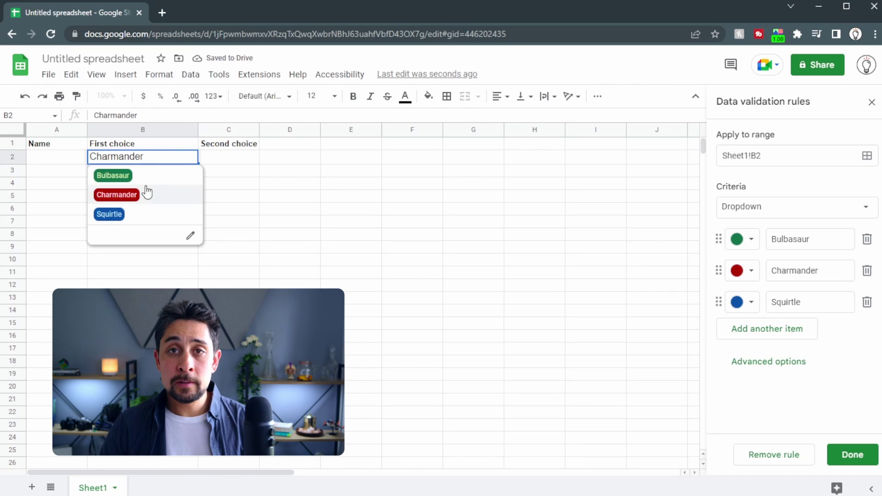
left_click(140, 217)
left_click(327, 262)
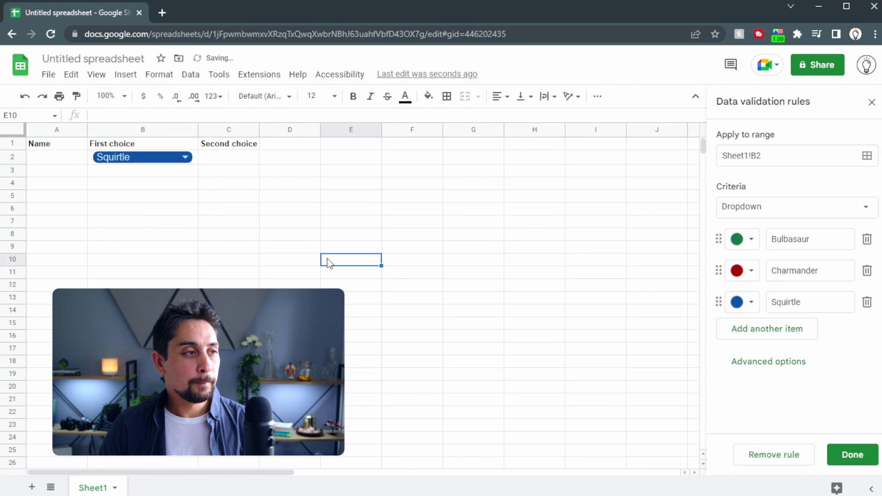
left_click(183, 157)
left_click(166, 178)
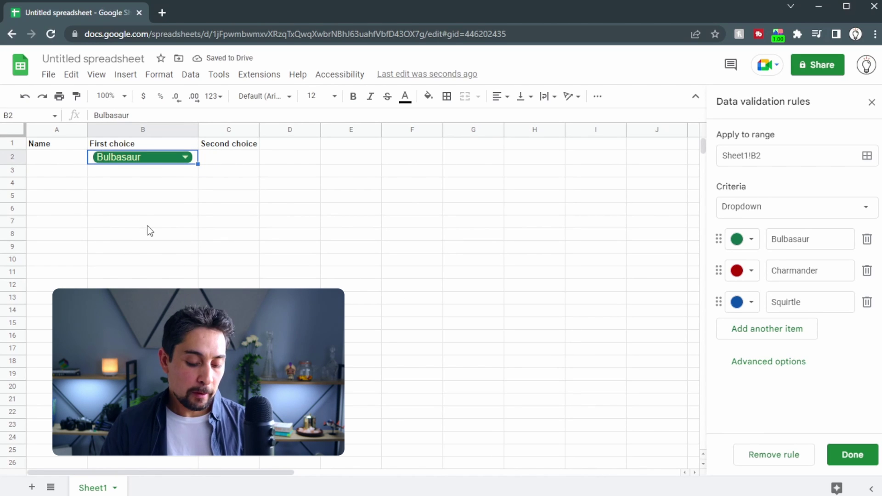
left_click(232, 238)
left_click(212, 157)
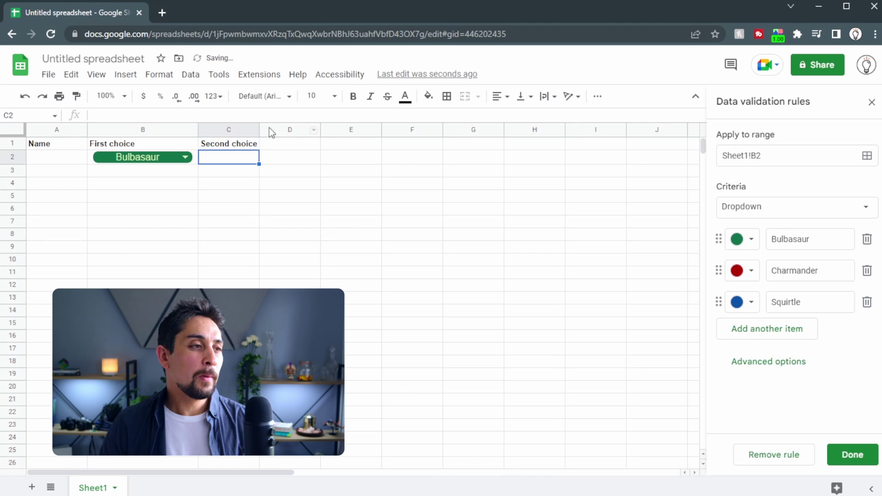
Widen column C and start a dropdown in C2, dismissing its rule settings.
left_click_drag(259, 129, 313, 123)
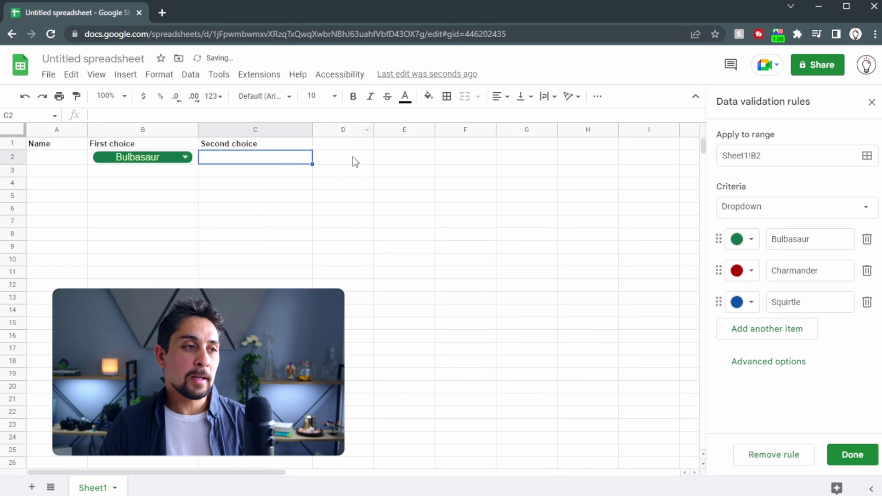
type("@drop")
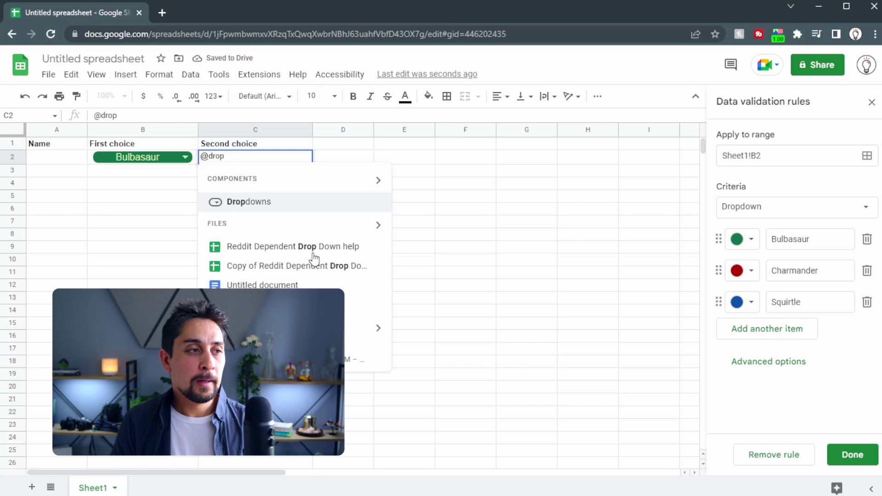
key("Return")
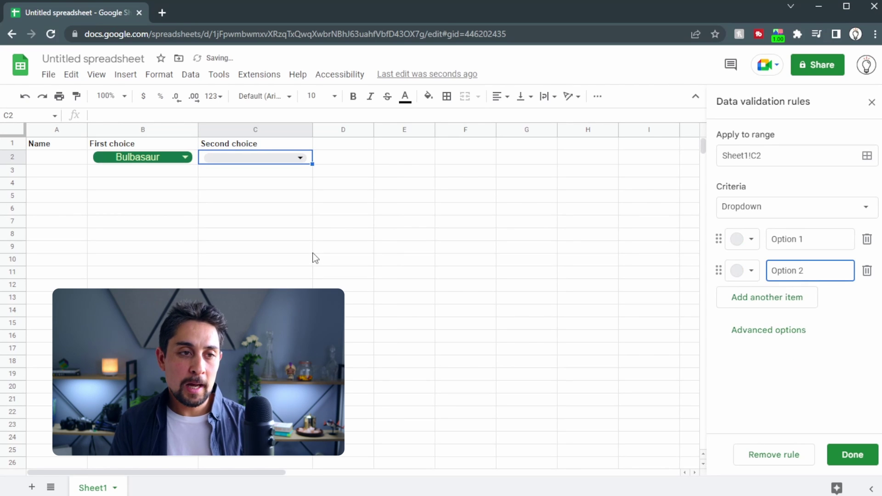
key("Escape")
Copy B2's coloured Bulbasaur dropdown and paste it into C2.
left_click(154, 158)
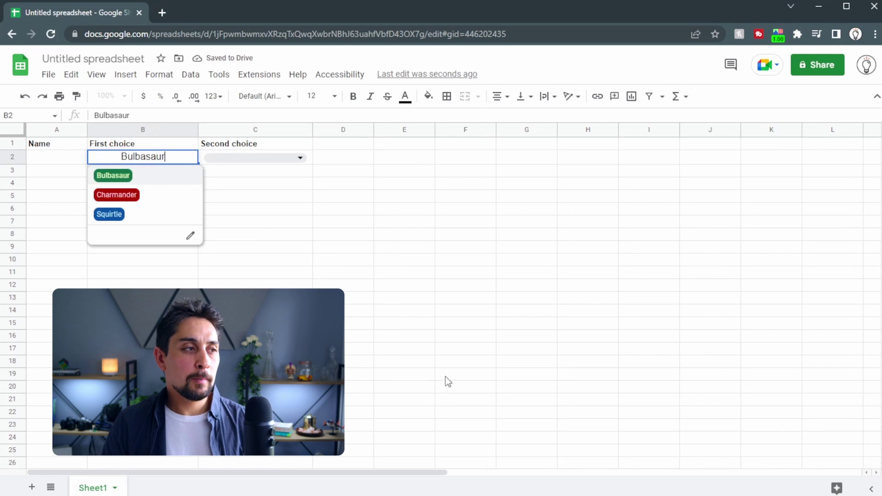
key("Return")
key("ctrl+c")
key("Right")
key("ctrl+v")
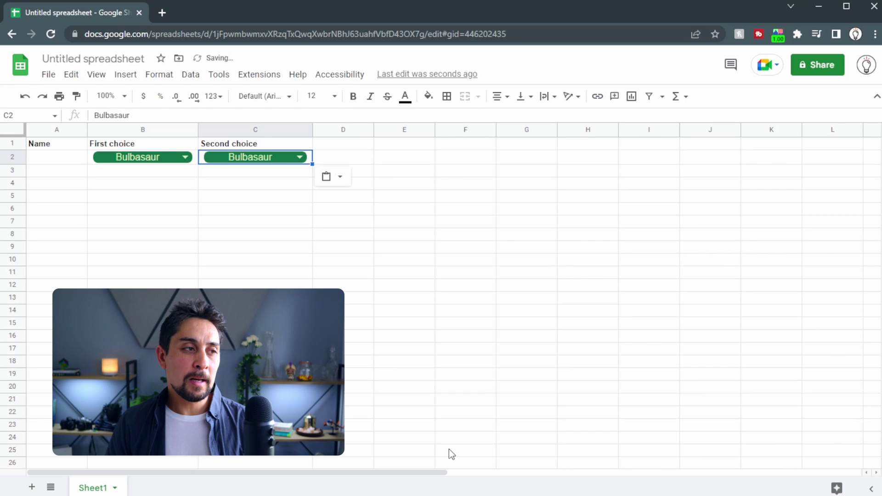
key("Return")
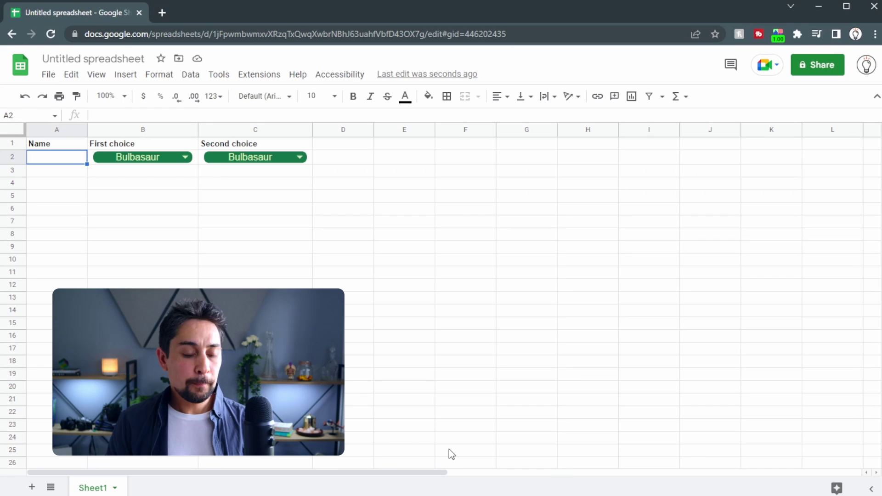
Enter the person's name in A2 under Name, then move to cell B3.
type("Hash")
key("Return")
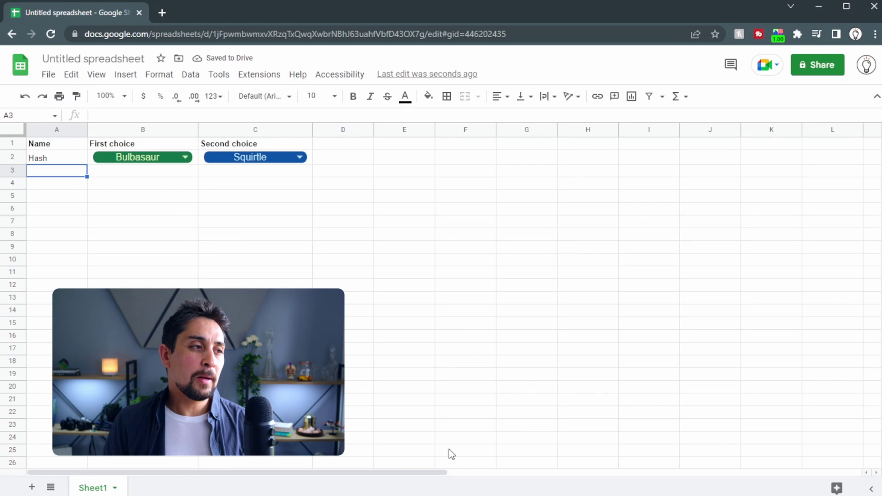
key("Up")
key("Right")
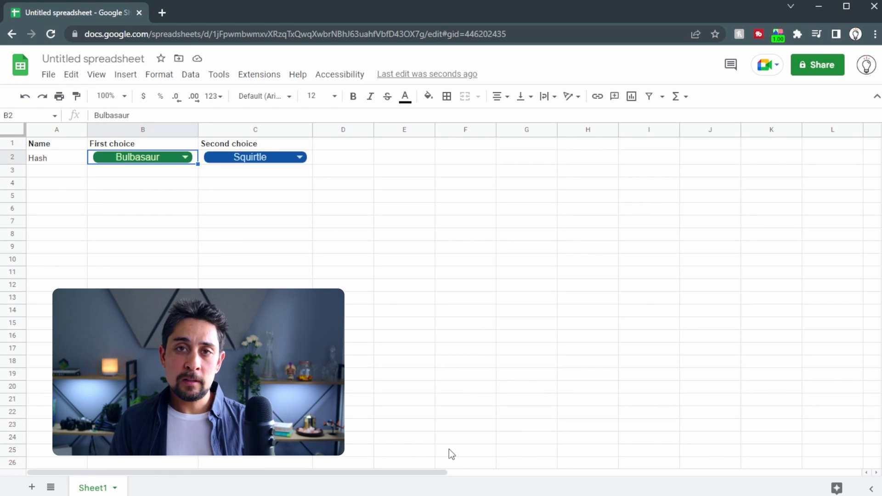
key("Down")
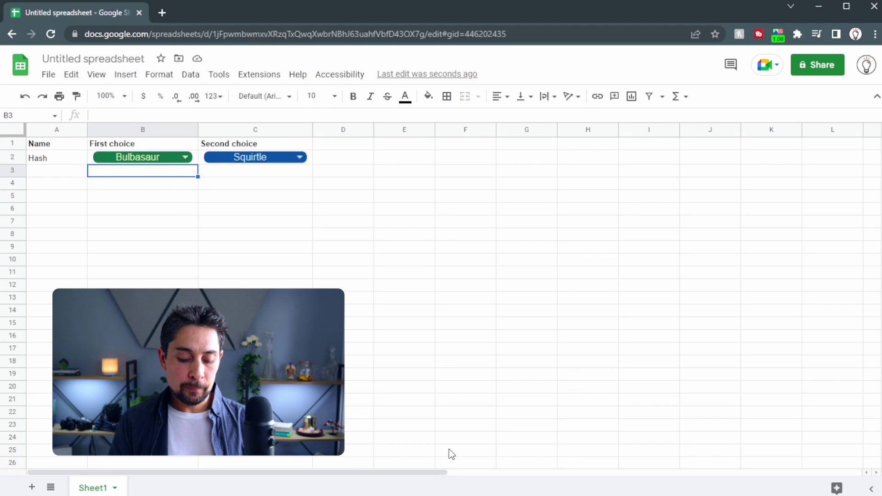
Insert a dropdown in B3 and apply its rule to Sheet1!B3:C20.
type("@drop")
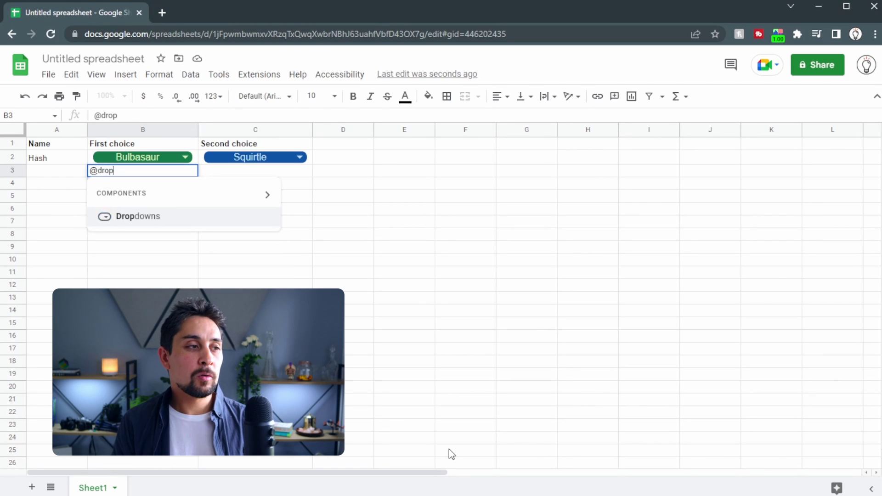
key("Return")
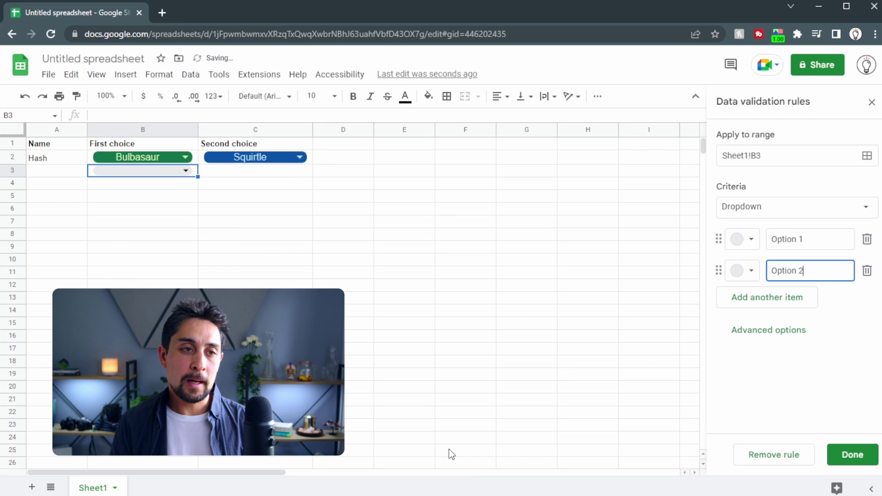
left_click(816, 153)
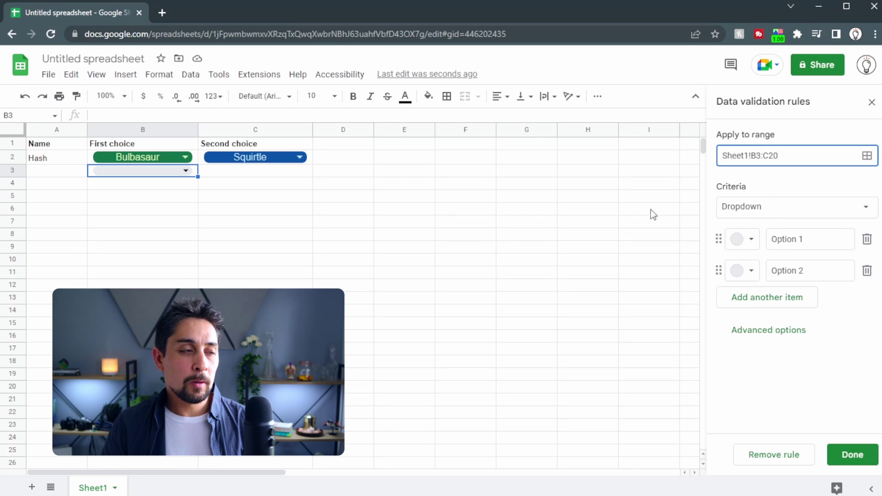
left_click(789, 381)
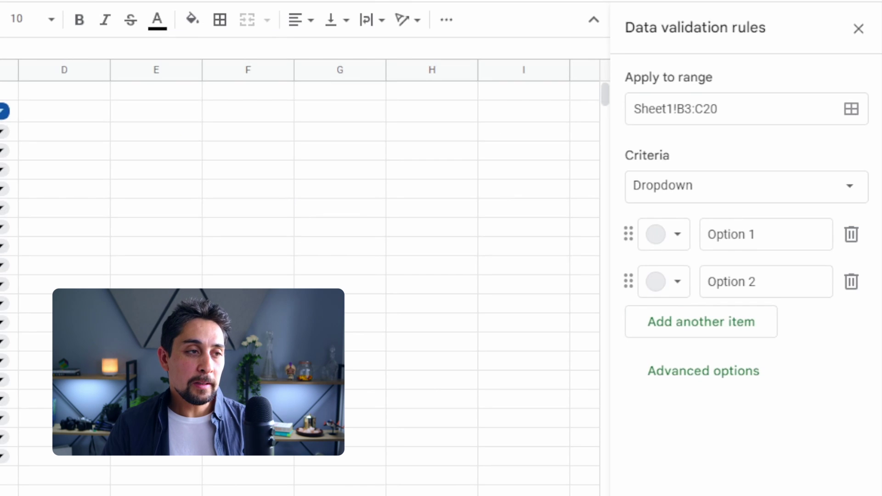
Rename Option 1 to Bulbasaur and colour it dark green.
left_click(726, 233)
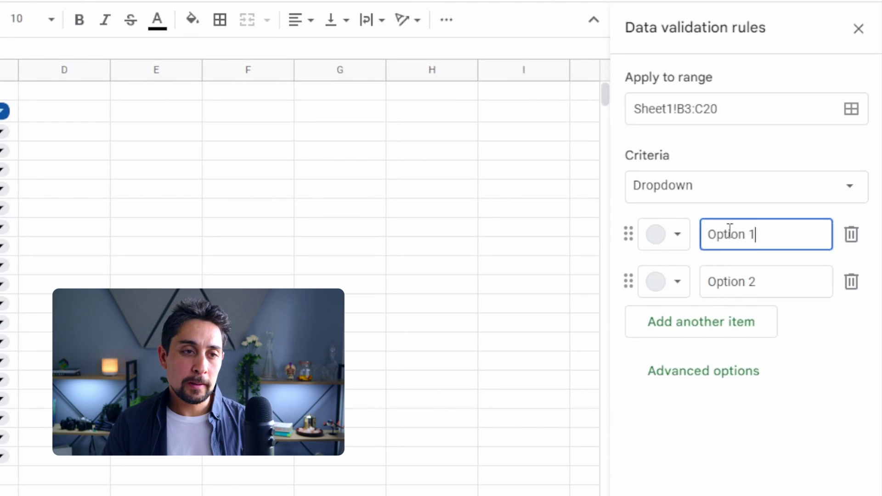
key("ctrl+a")
type("Bu")
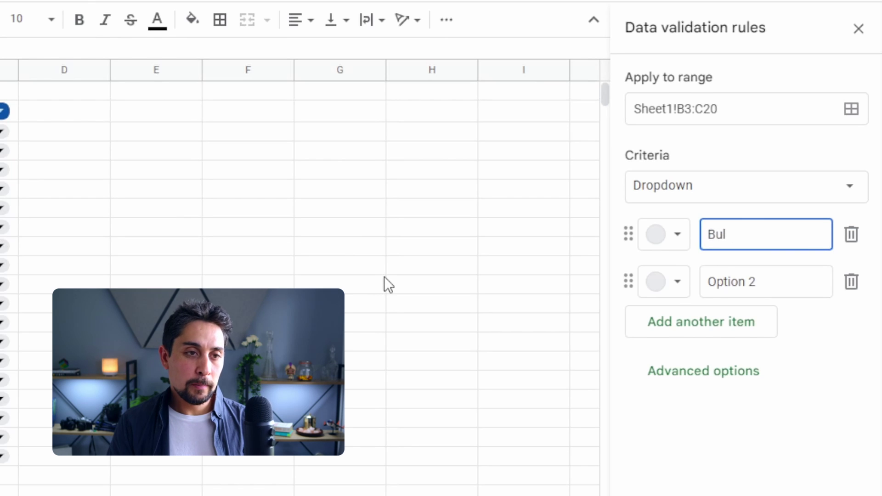
type("lbasaur")
key("Tab")
left_click(664, 234)
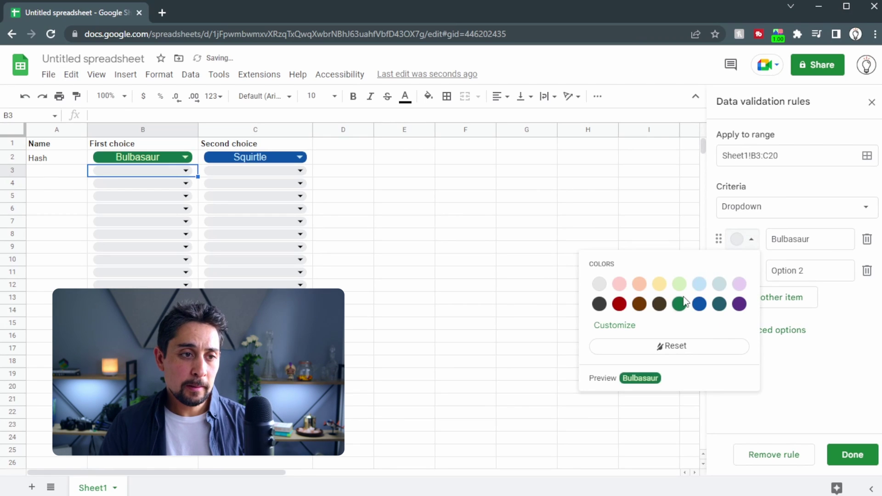
left_click(680, 303)
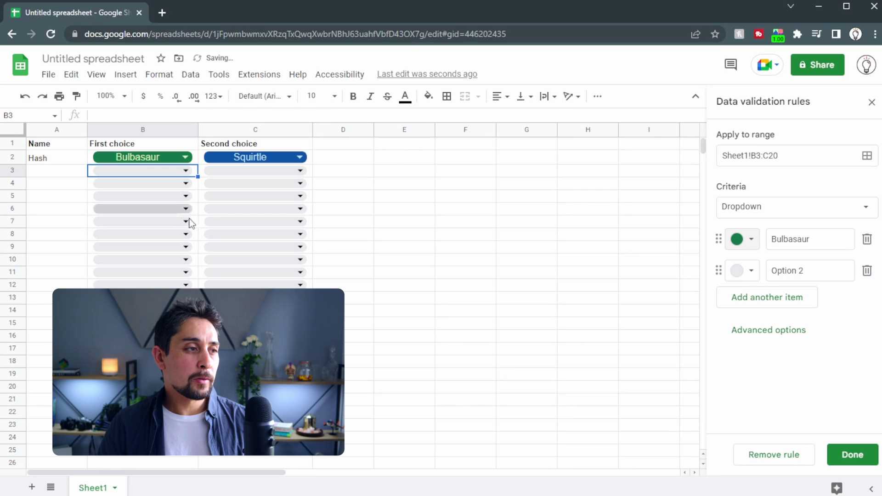
Check the new dropdown lists in C8 and B3.
left_click(264, 229)
left_click(271, 238)
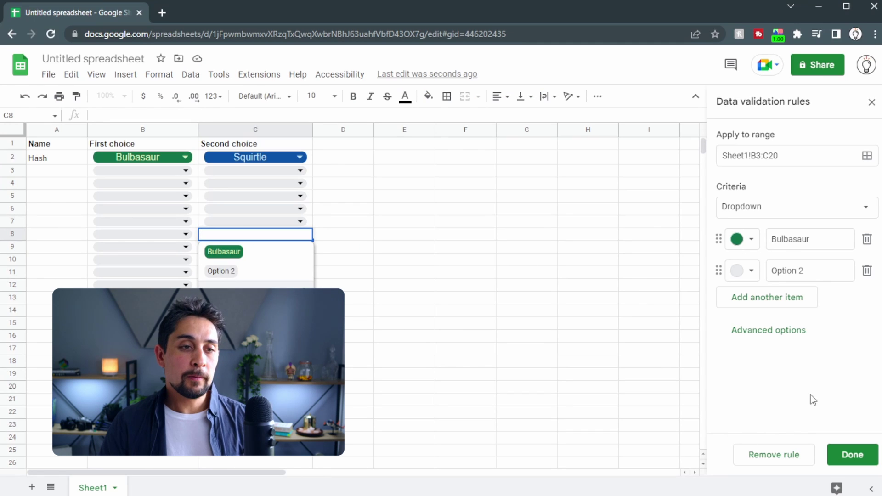
left_click(453, 288)
left_click(186, 171)
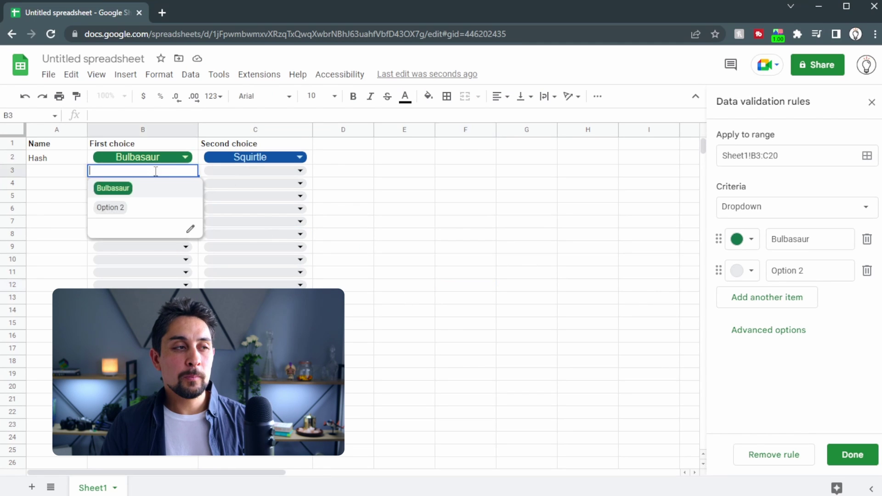
key("Escape")
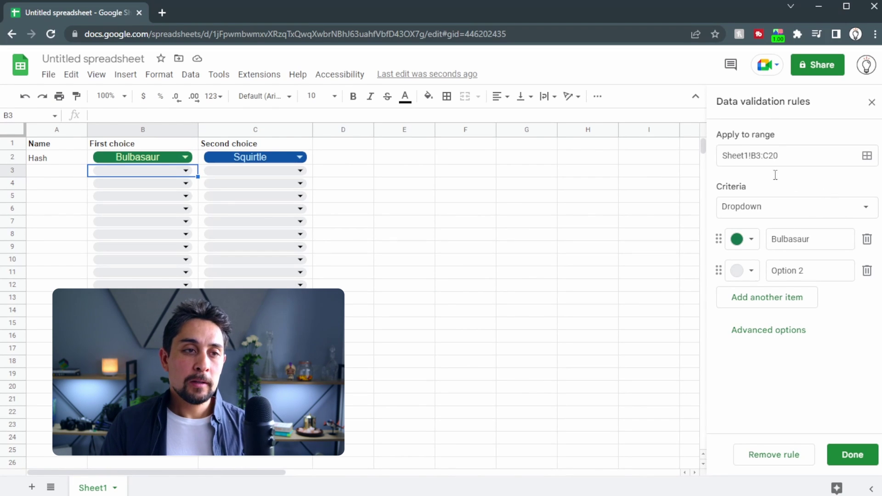
left_click(800, 217)
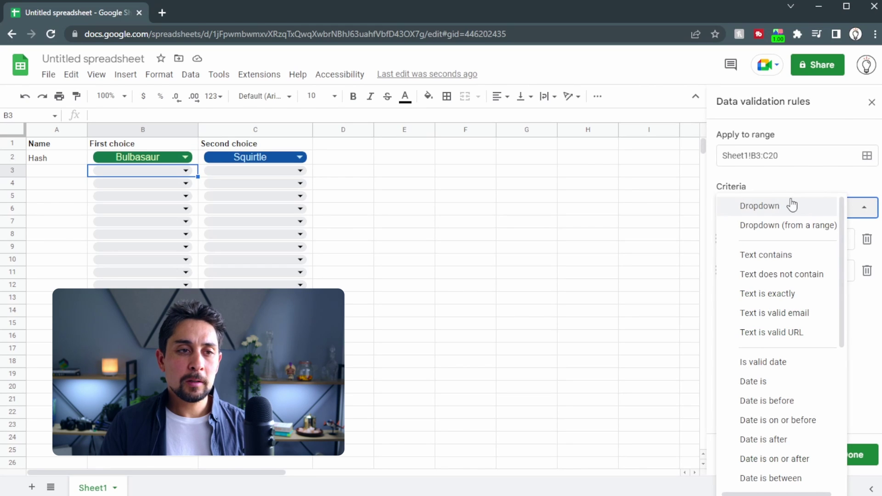
Base the dropdown on the range Pokedata!B2:B801 of Pokémon names.
left_click(799, 226)
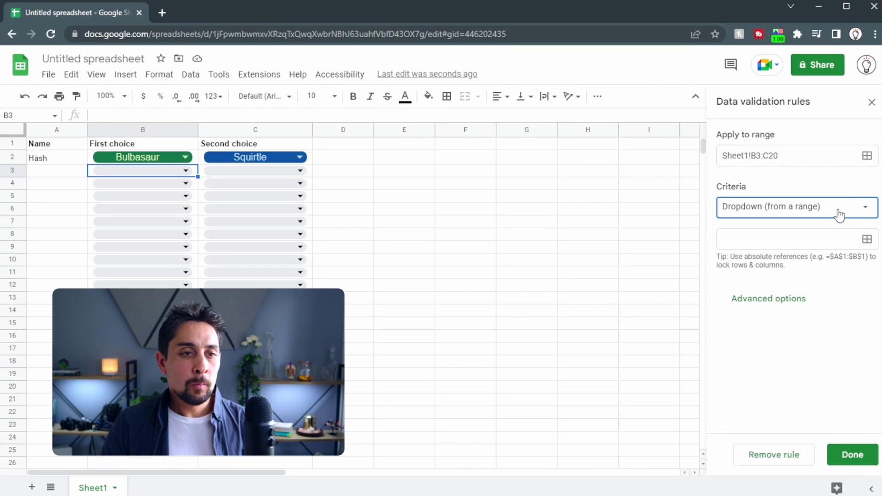
left_click(866, 239)
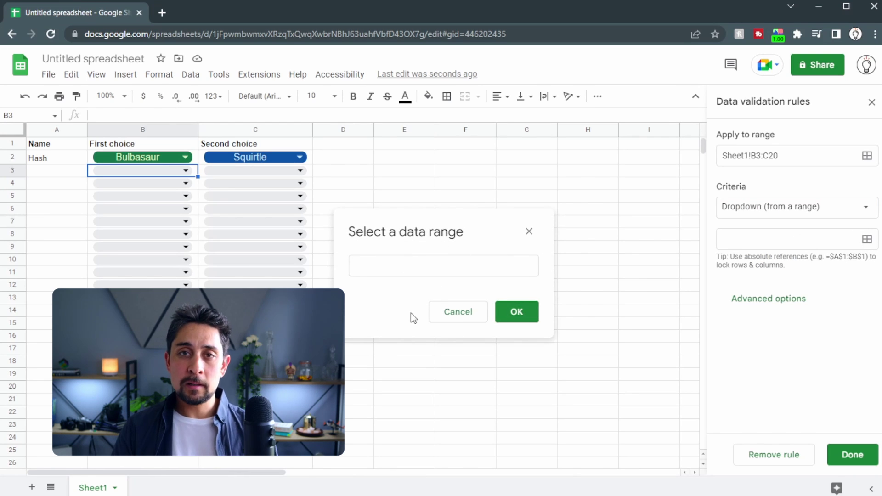
left_click(50, 487)
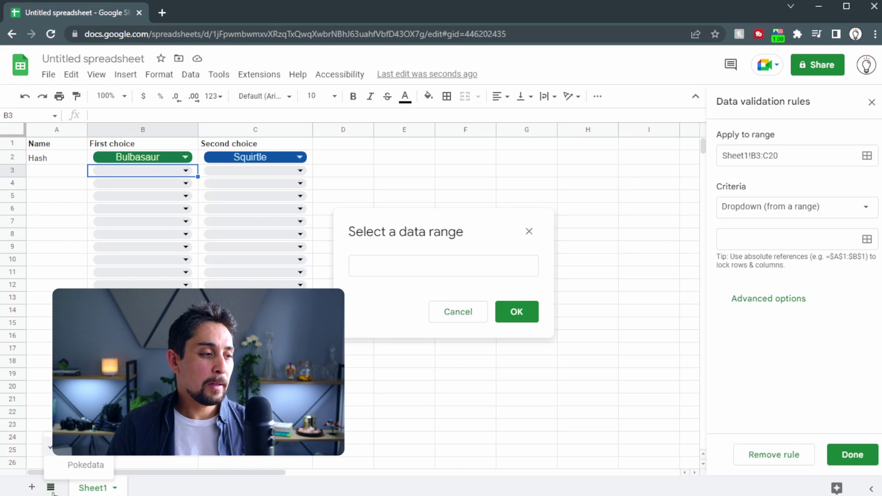
left_click(68, 472)
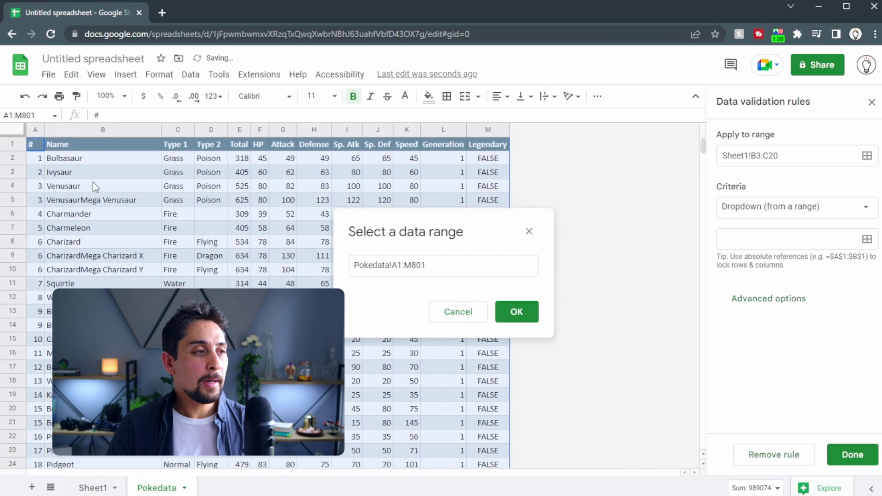
left_click_drag(96, 159, 93, 203)
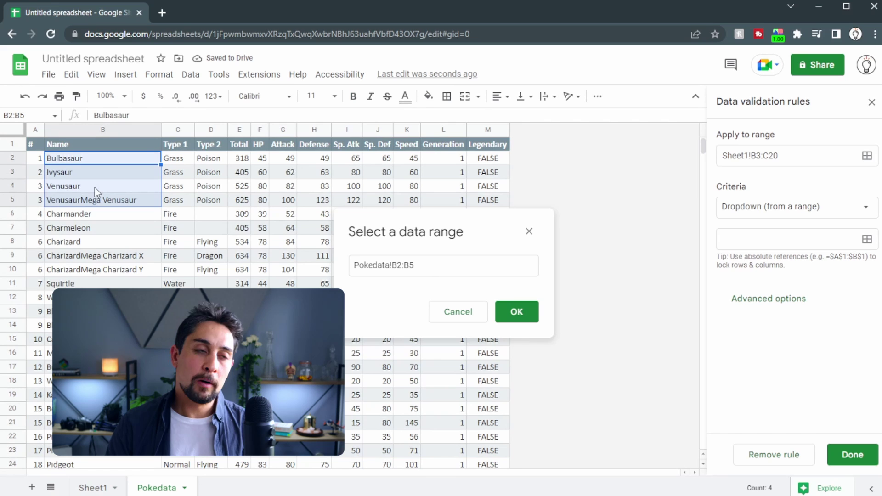
key("ctrl+shift+Down")
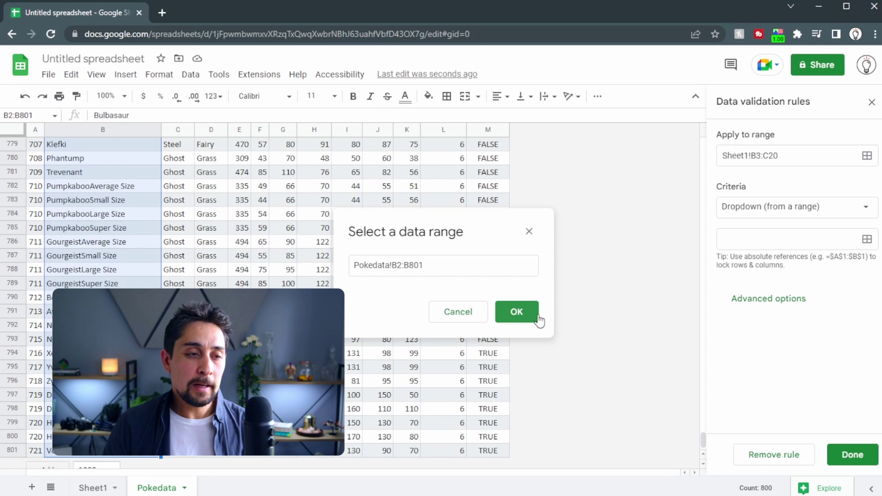
left_click(524, 322)
Colour the Bulbasaur, Ivysaur and Venusaur options dark green and save the rule.
scroll(809, 316, "down", 7)
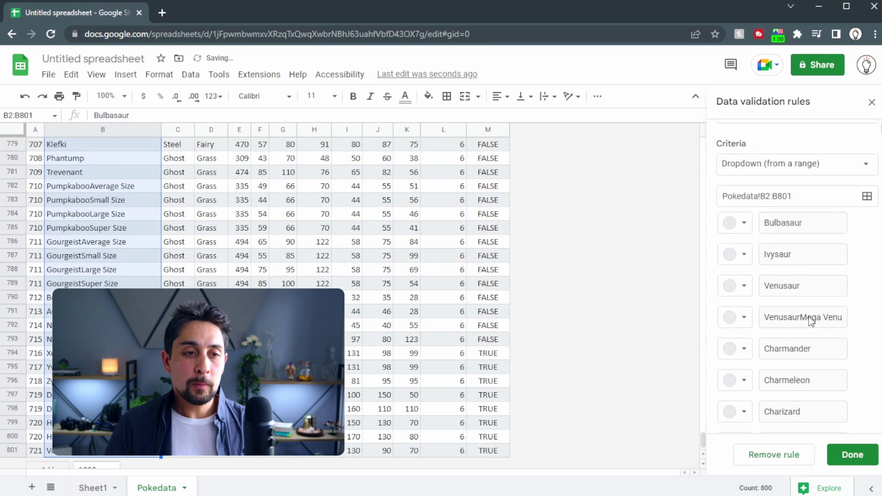
scroll(808, 316, "up", 7)
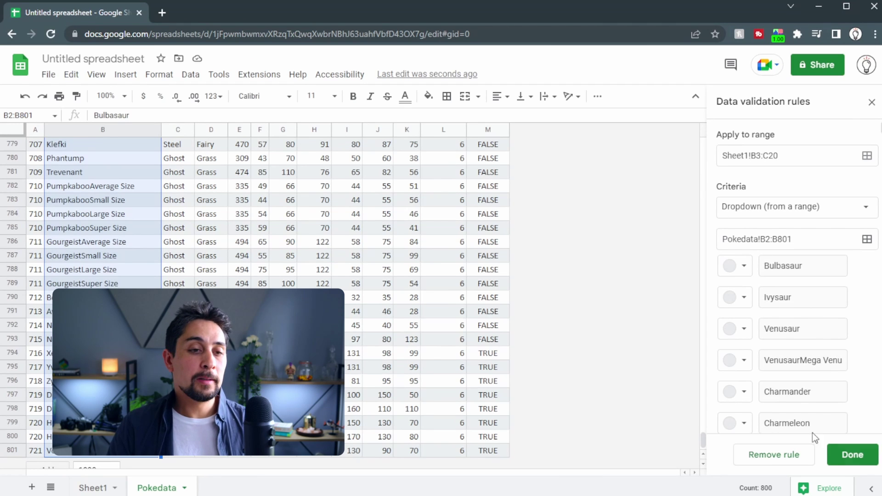
scroll(825, 356, "down", 5)
scroll(825, 356, "up", 5)
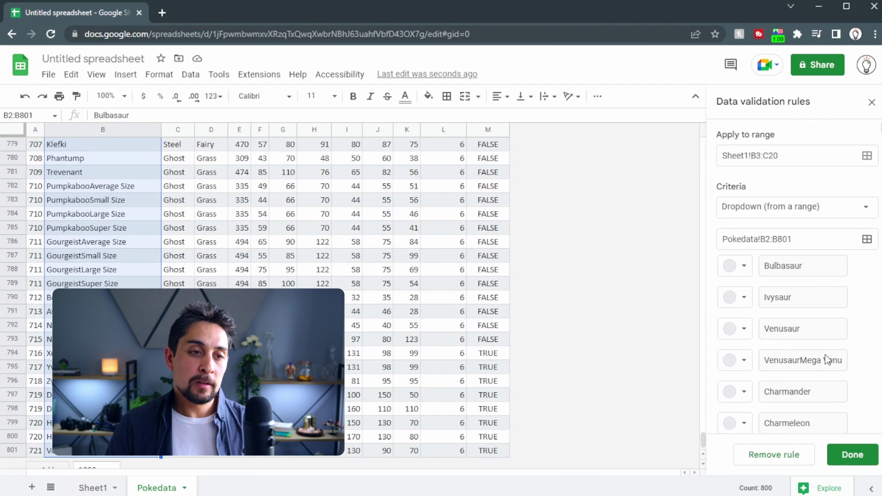
left_click(742, 267)
left_click(673, 333)
left_click(741, 298)
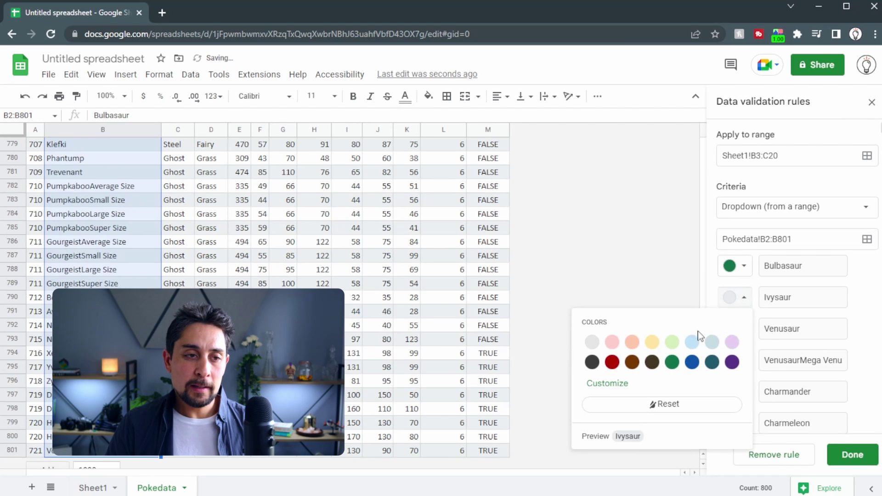
left_click(672, 362)
left_click(741, 329)
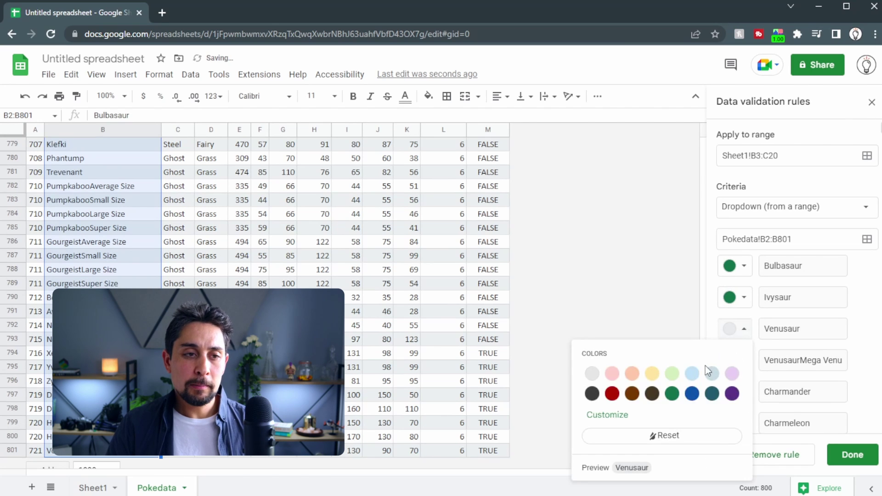
left_click(671, 394)
left_click(735, 360)
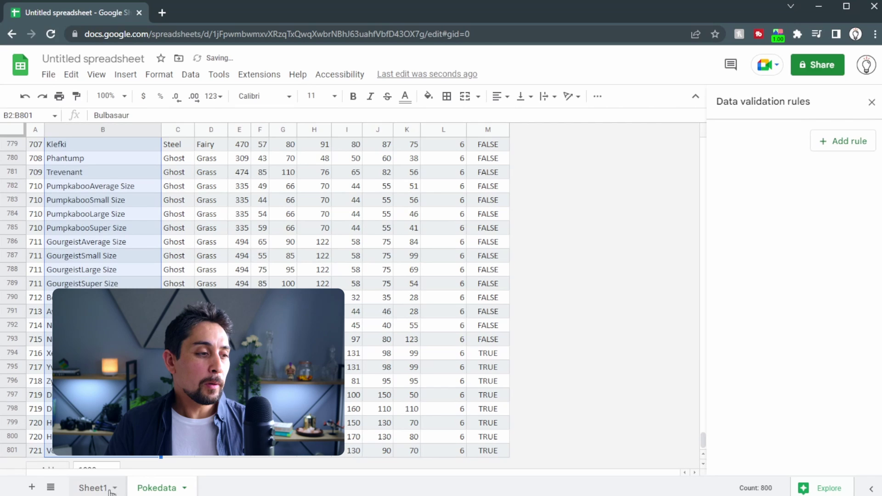
left_click(110, 487)
Browse B3's Pokémon list, then pick Charizard in C11's dropdown.
left_click(187, 176)
left_click(187, 174)
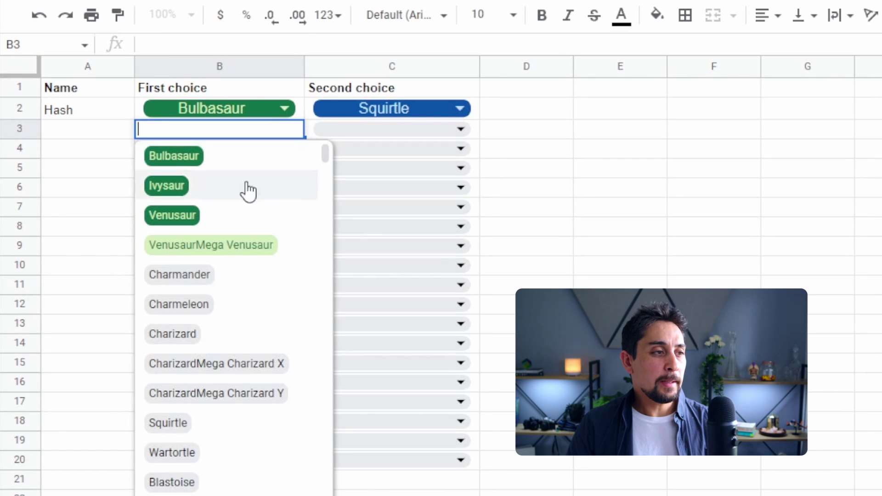
scroll(151, 325, "down", 15)
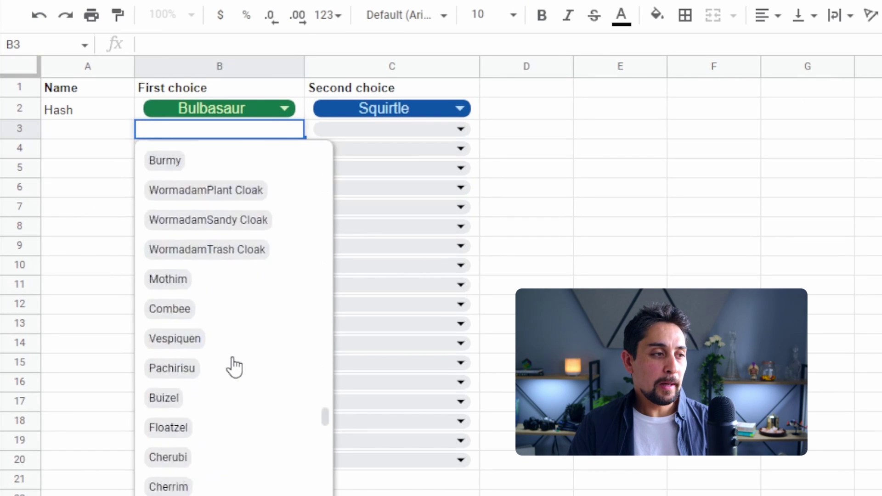
scroll(232, 363, "down", 20)
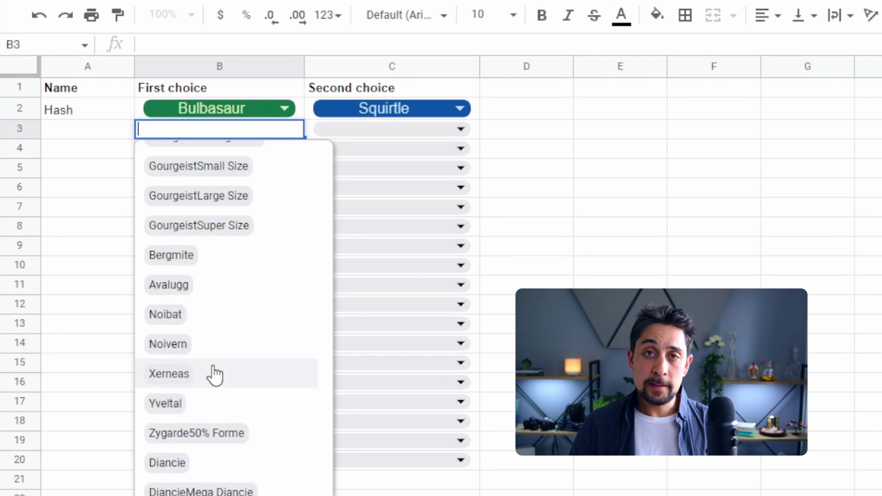
scroll(218, 363, "up", 20)
scroll(220, 327, "up", 20)
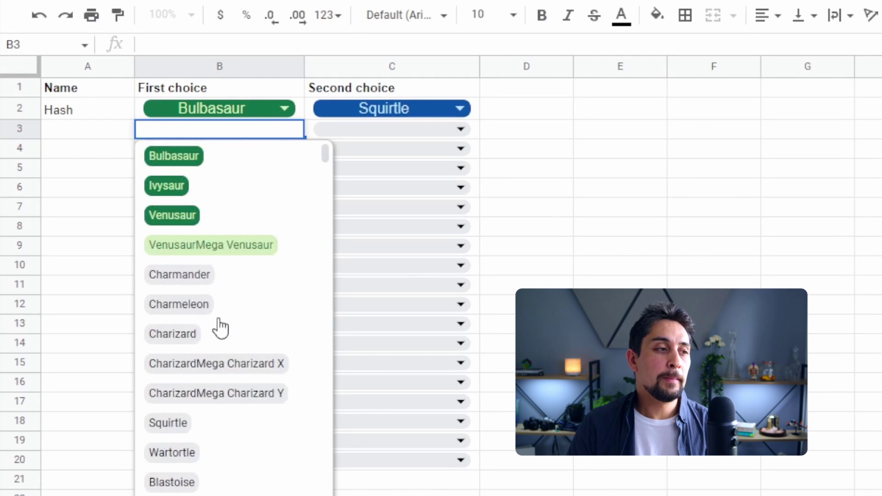
left_click(407, 282)
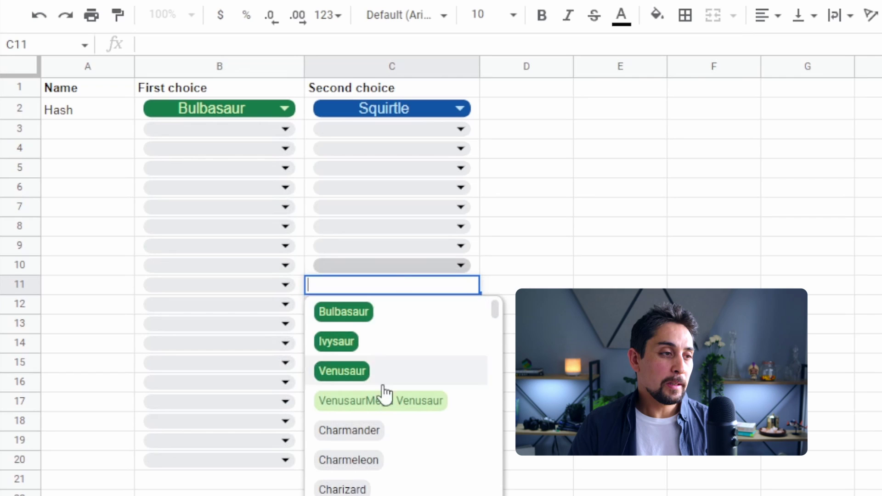
scroll(383, 390, "down", 20)
scroll(373, 489, "up", 20)
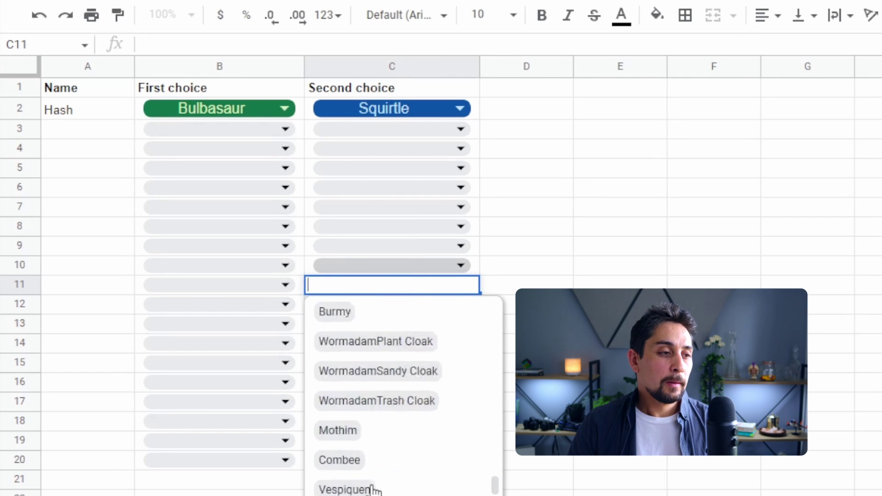
left_click(373, 488)
left_click(392, 245)
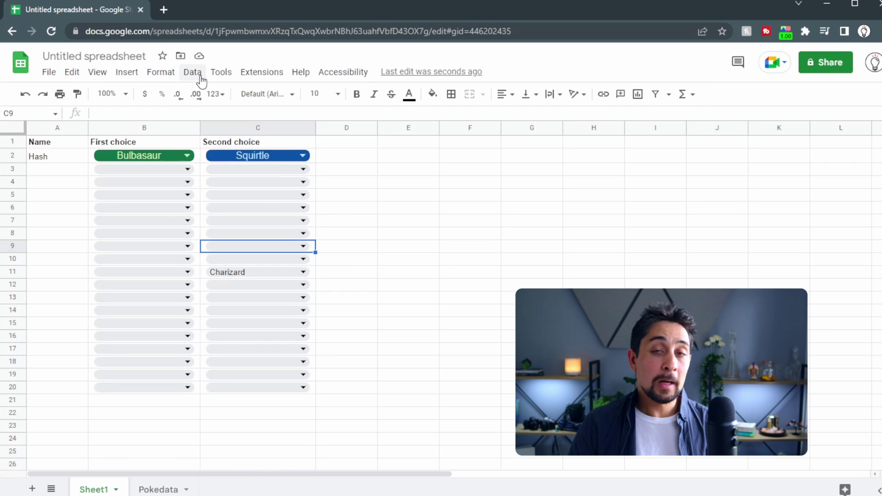
Extend the Pokémon dropdown rule from Sheet1!B3:C20 to Sheet1!B3:C21.
left_click(193, 71)
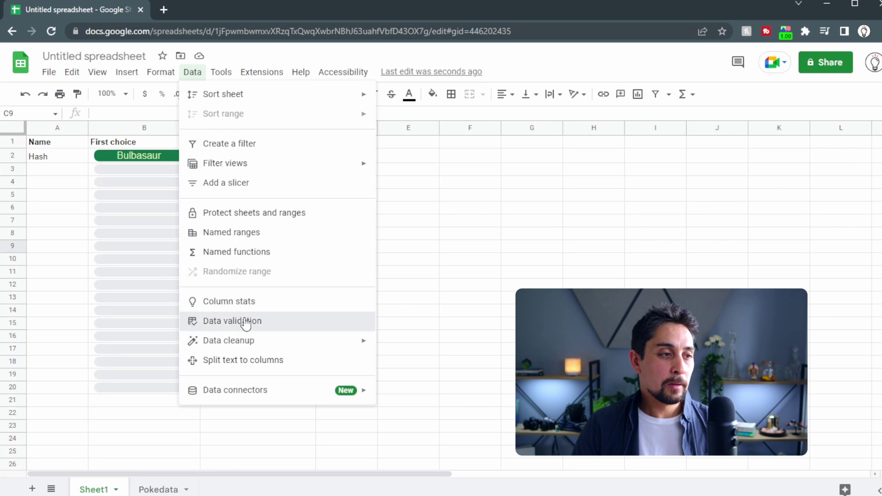
left_click(246, 321)
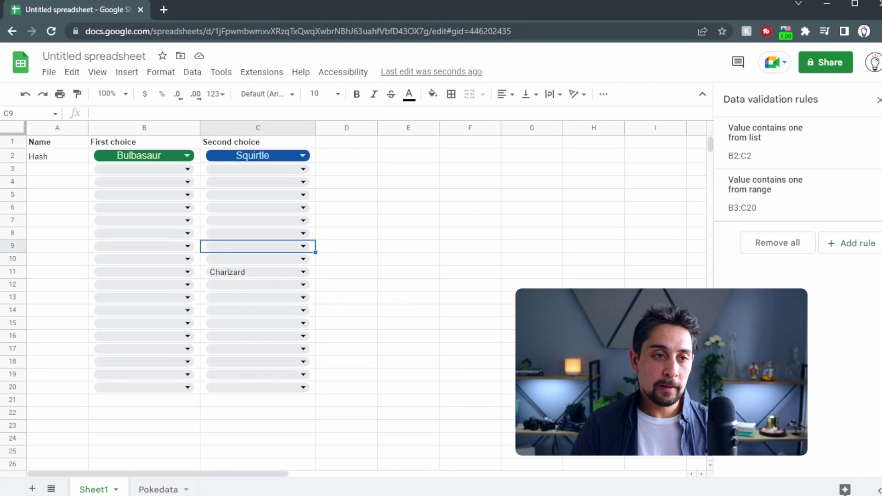
left_click(754, 188)
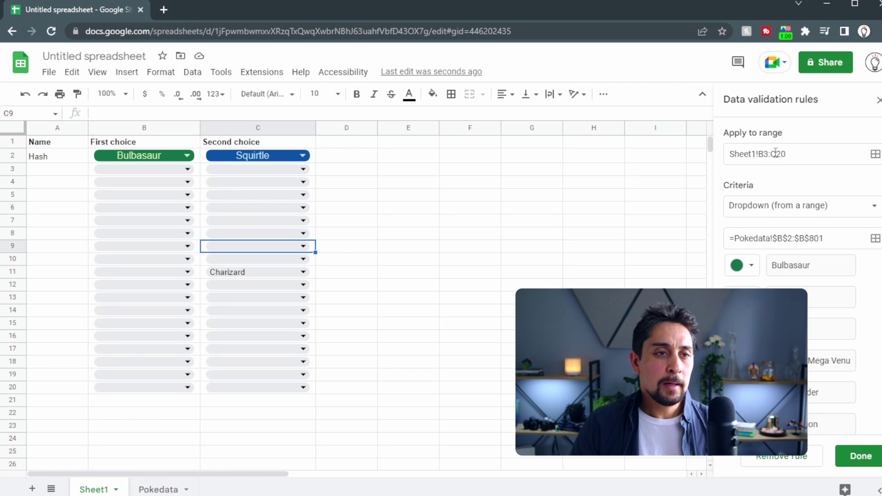
left_click(795, 154)
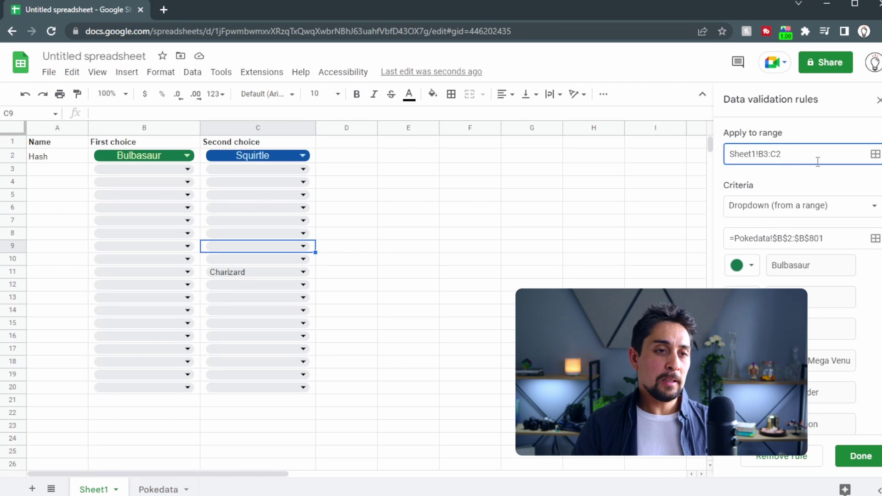
left_click(806, 181)
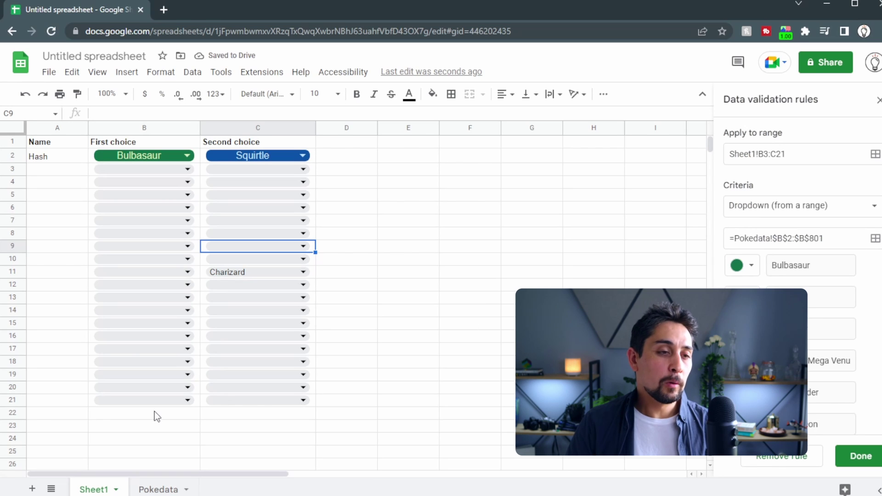
left_click(878, 100)
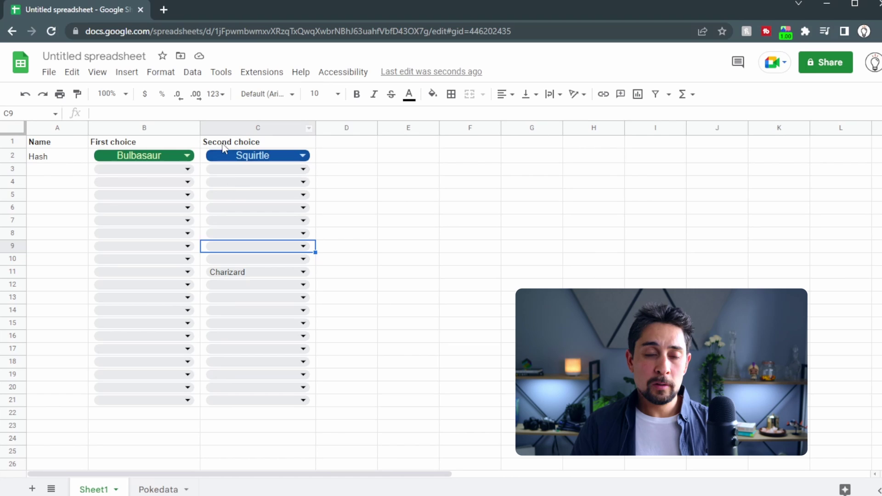
Fill the choice dropdowns down into B22 and C22 with Ctrl+D.
left_click(171, 415)
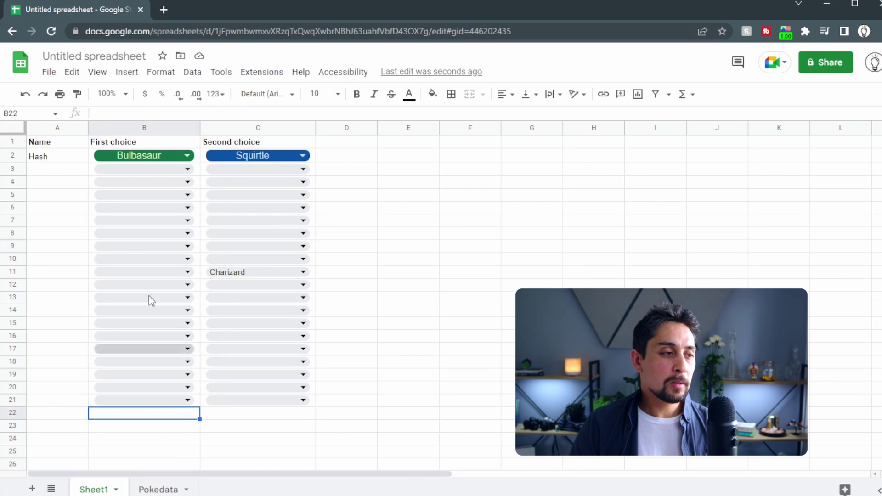
key("ctrl+d")
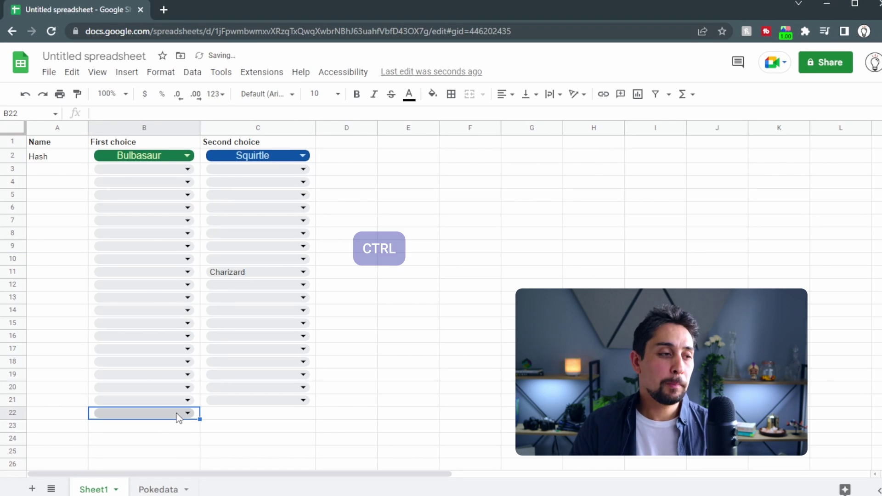
left_click(179, 416)
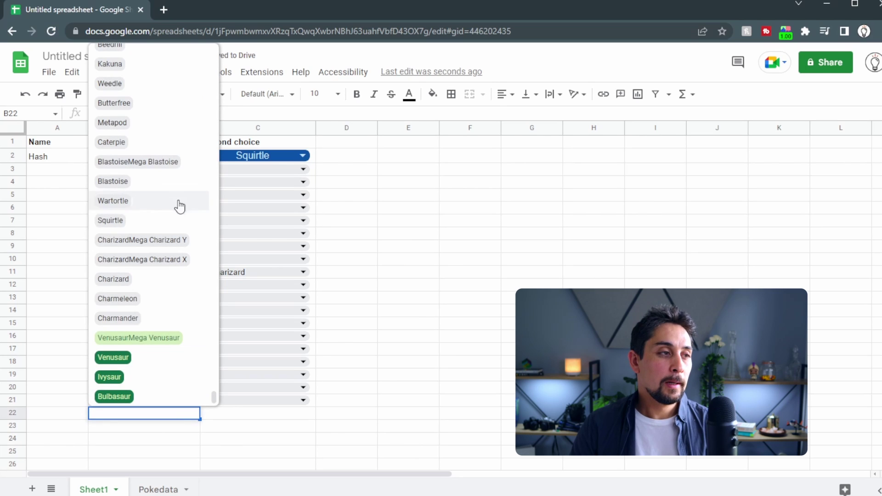
scroll(178, 351, "up", 10)
scroll(177, 351, "up", 5)
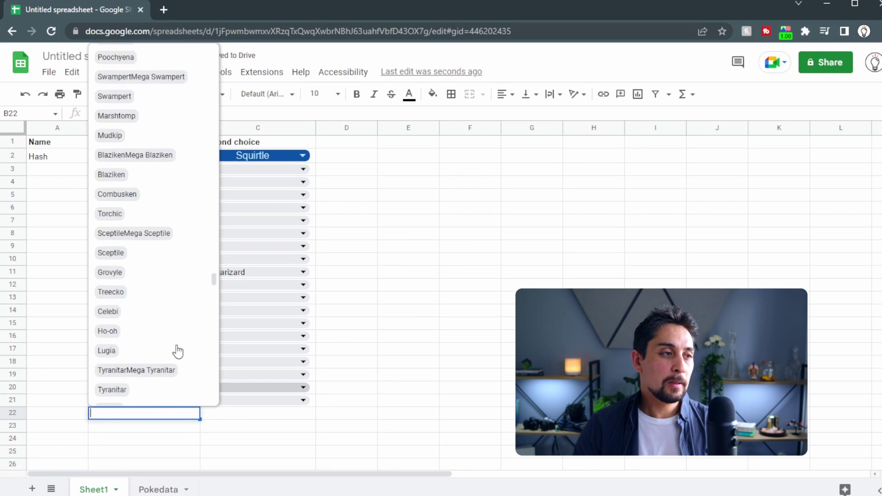
left_click(274, 413)
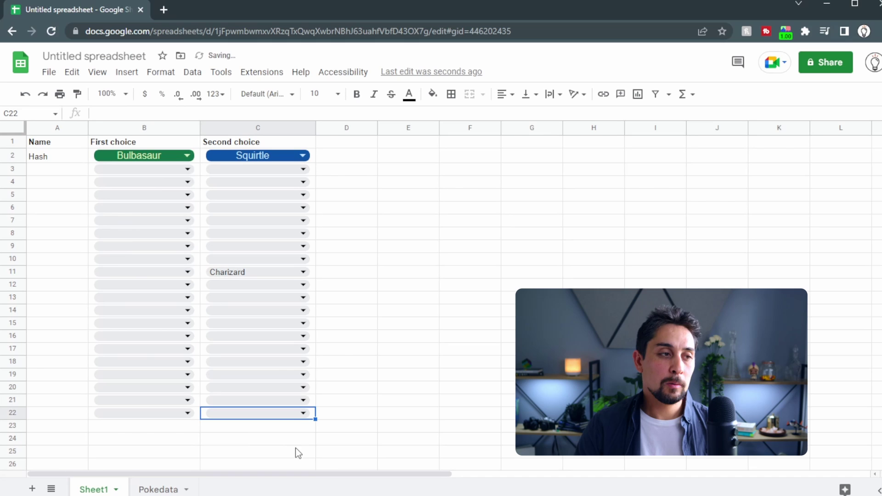
Clear the Charizard entry from C11 after checking the Name column A3:A20.
left_click(38, 159)
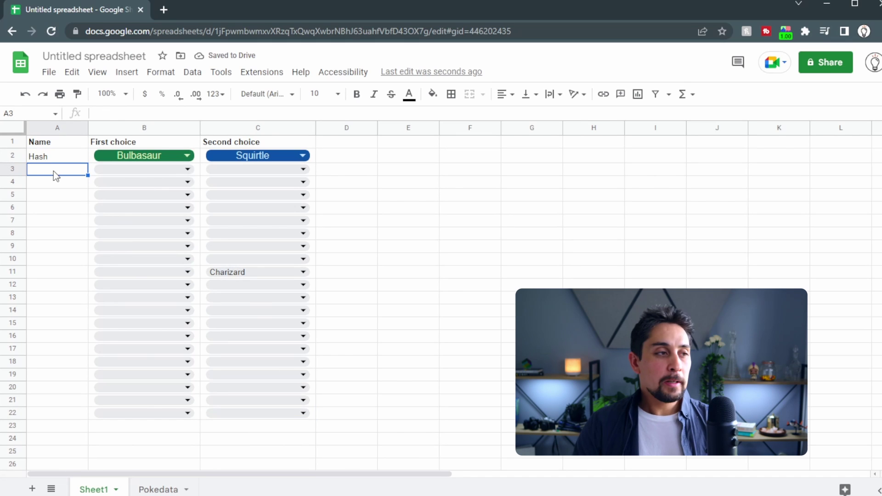
left_click_drag(54, 171, 57, 387)
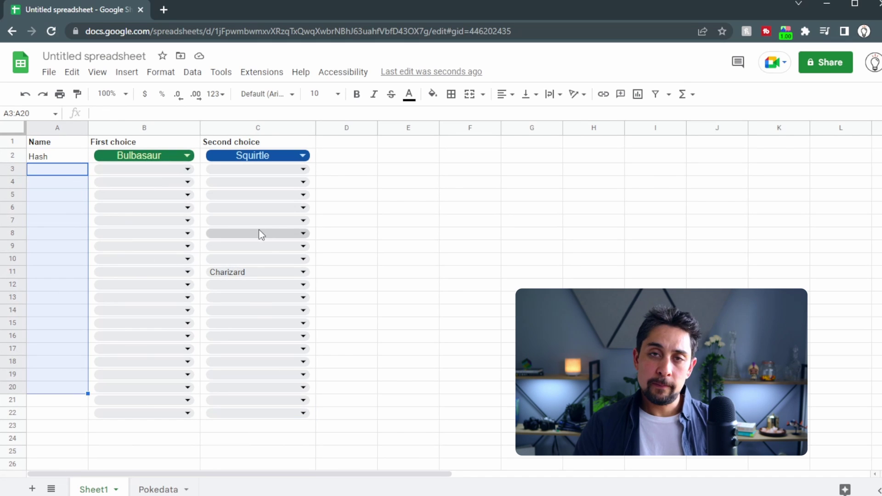
left_click_drag(319, 274, 312, 274)
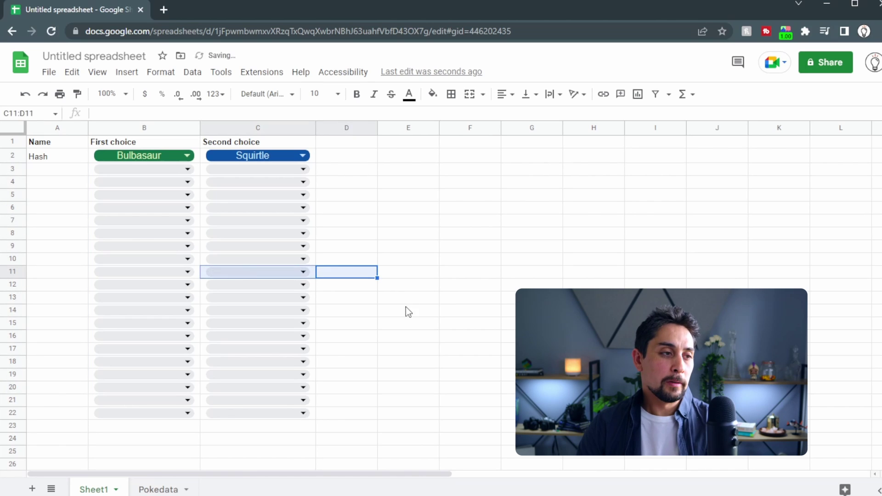
left_click(184, 183)
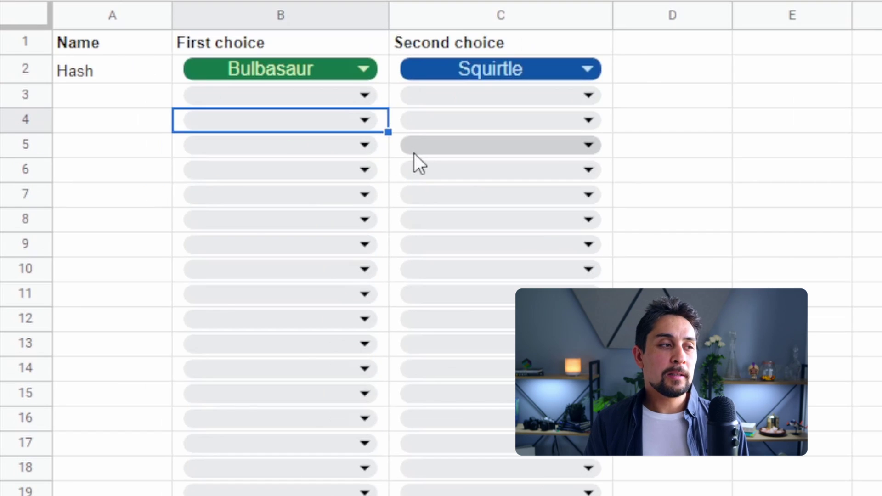
Filter with 'nid' and pick Nidoking as B4's first choice.
type("n")
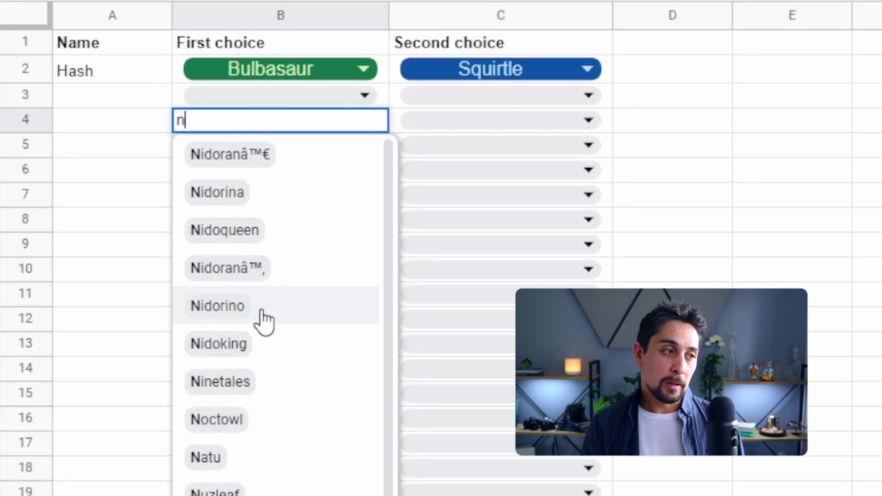
type("id")
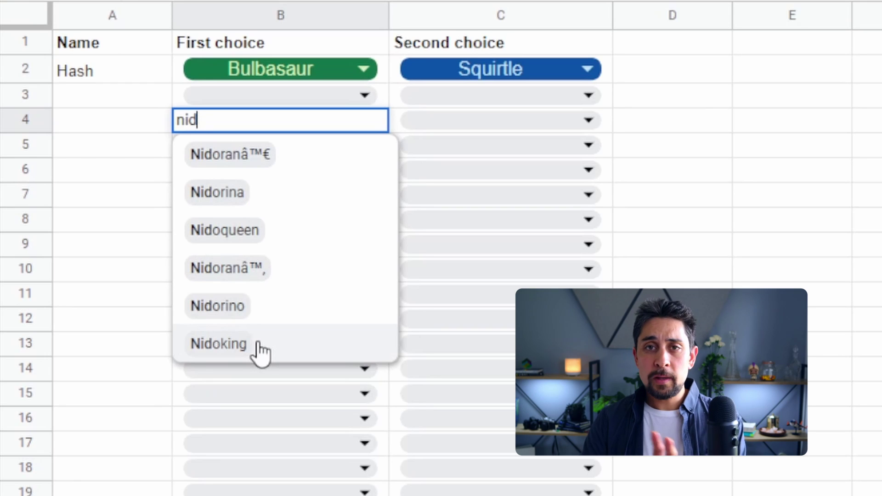
left_click(275, 343)
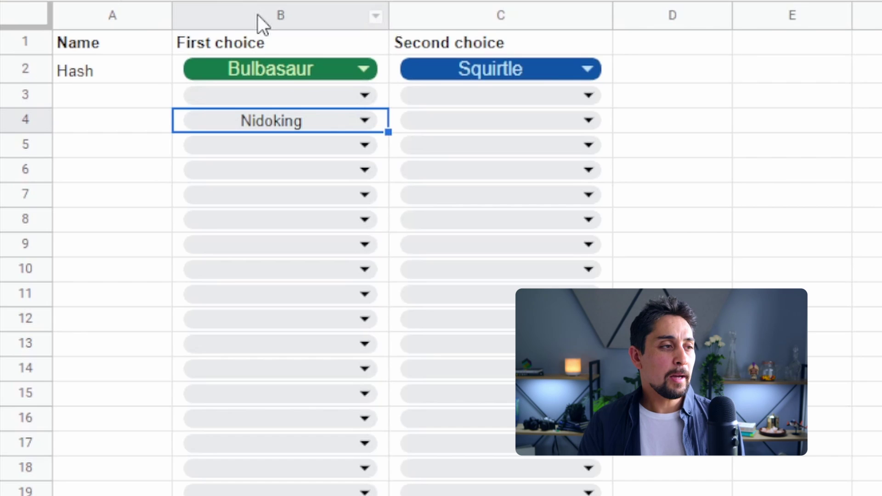
left_click_drag(258, 15, 437, 5)
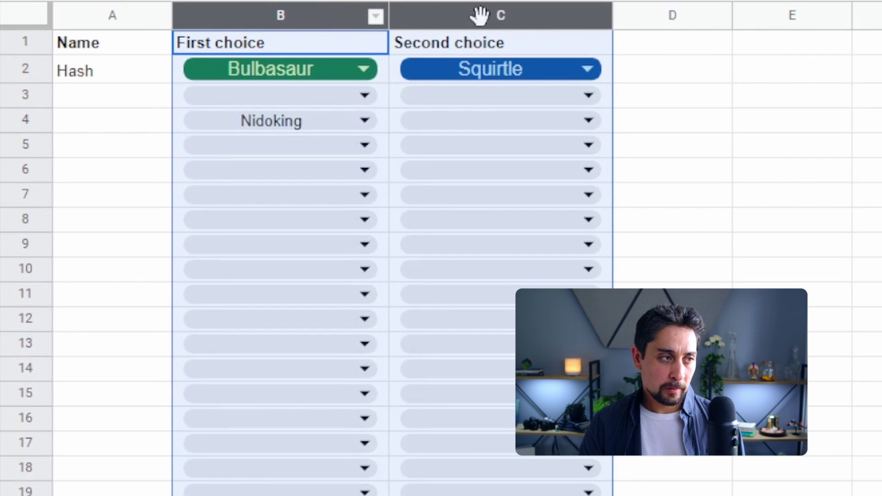
Centre columns B and C with Ctrl+Shift+E and show the Data validation rules.
key("ctrl+shift+e")
left_click(757, 259)
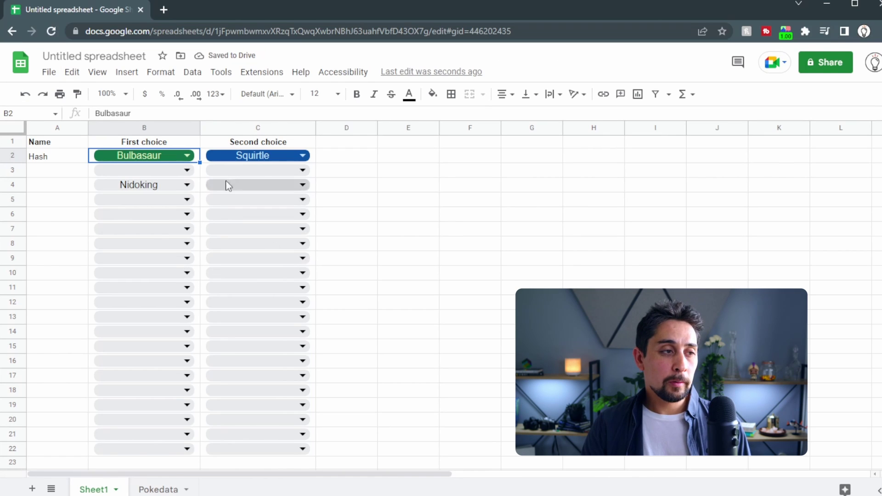
left_click(199, 79)
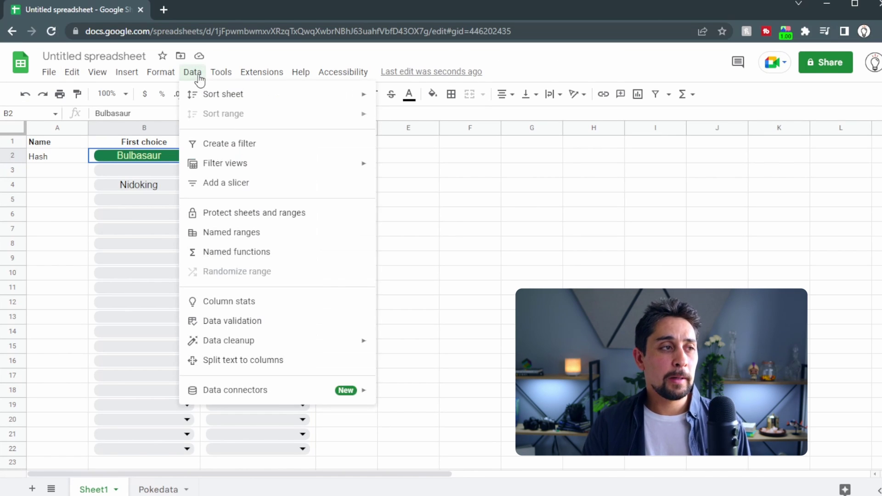
left_click(245, 323)
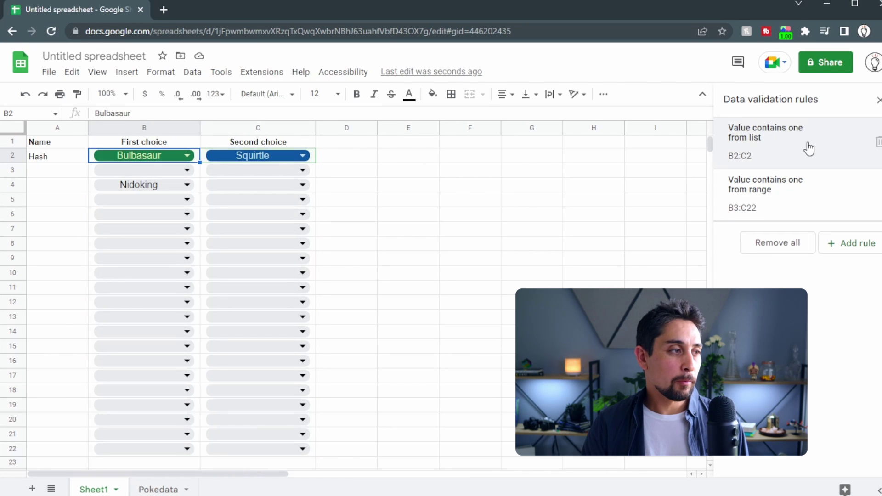
Delete the B2:C2 list rule and extend the Pokedata range rule to Sheet1!B2:C22.
left_click(878, 143)
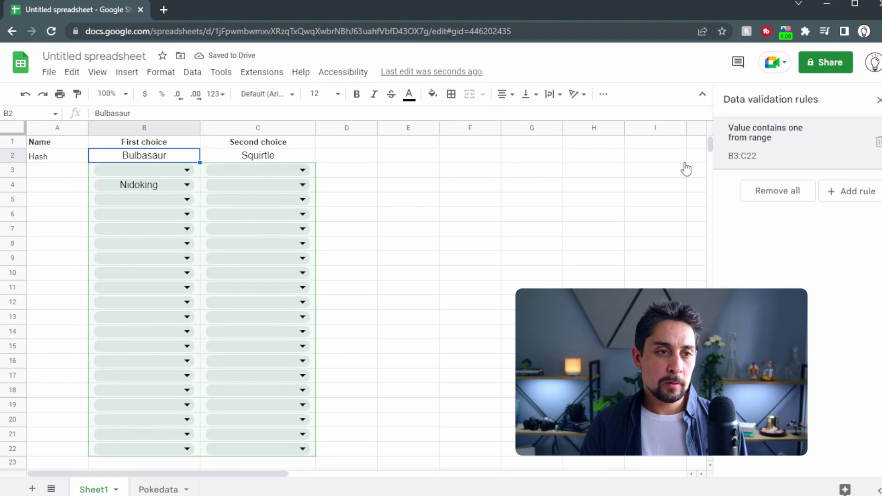
left_click(740, 156)
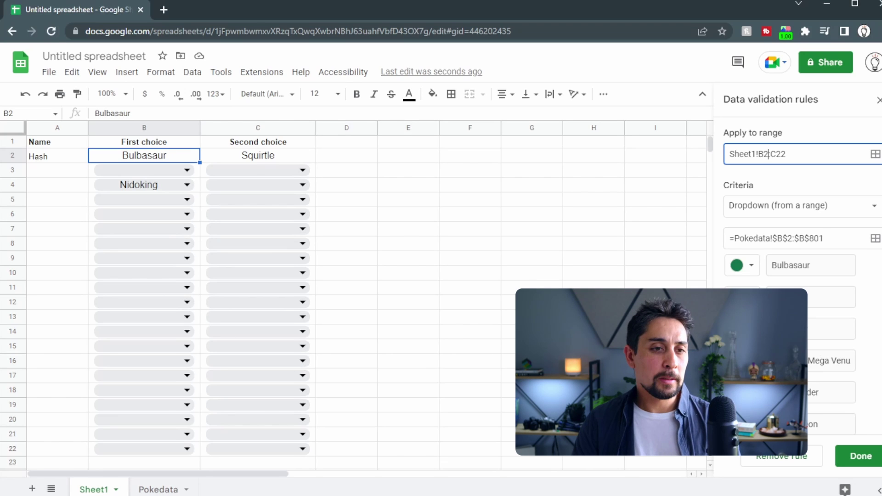
scroll(880, 313, "down", 7)
scroll(879, 317, "down", 20)
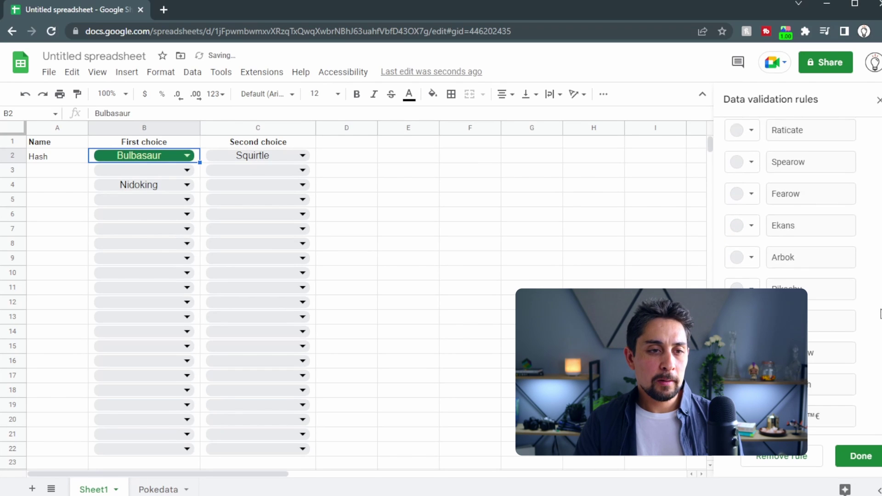
scroll(879, 319, "down", 20)
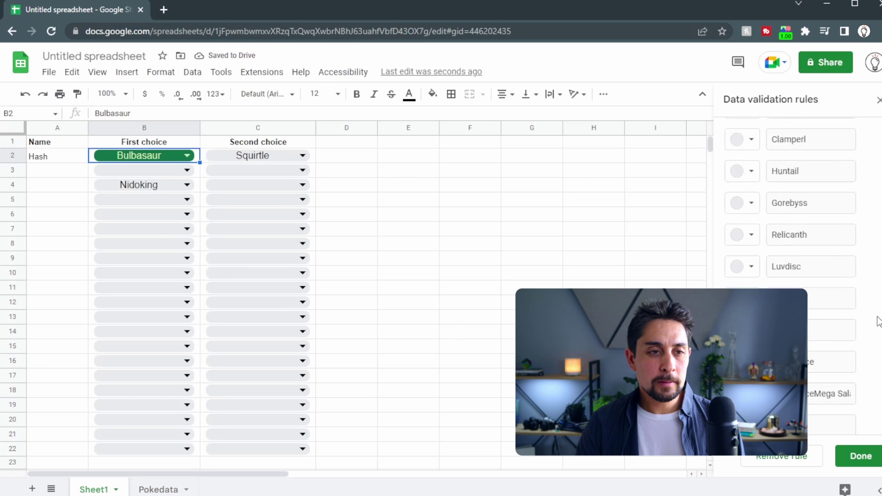
scroll(879, 321, "down", 20)
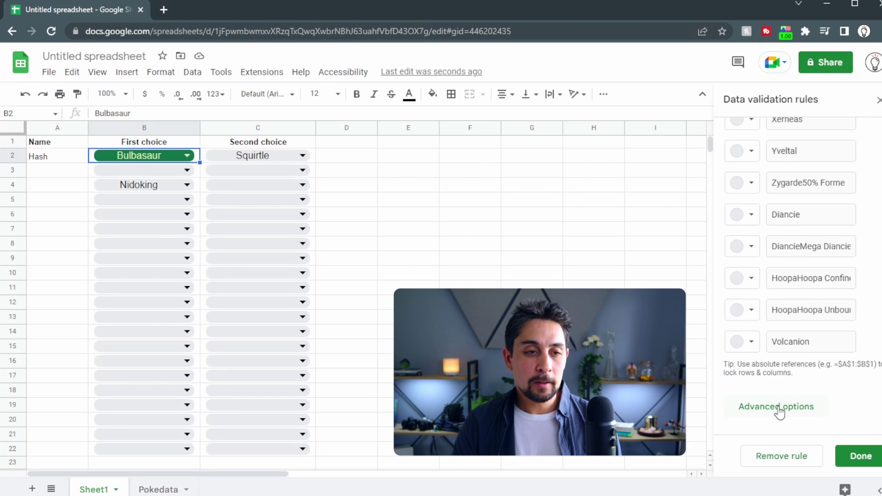
In Advanced options, switch the dropdown display style from Arrow to Plain text.
left_click(778, 407)
scroll(742, 404, "down", 4)
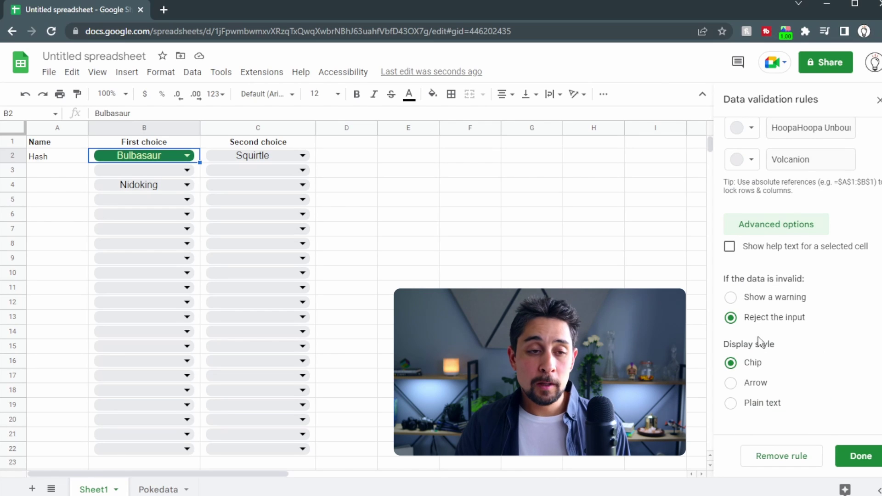
left_click(753, 384)
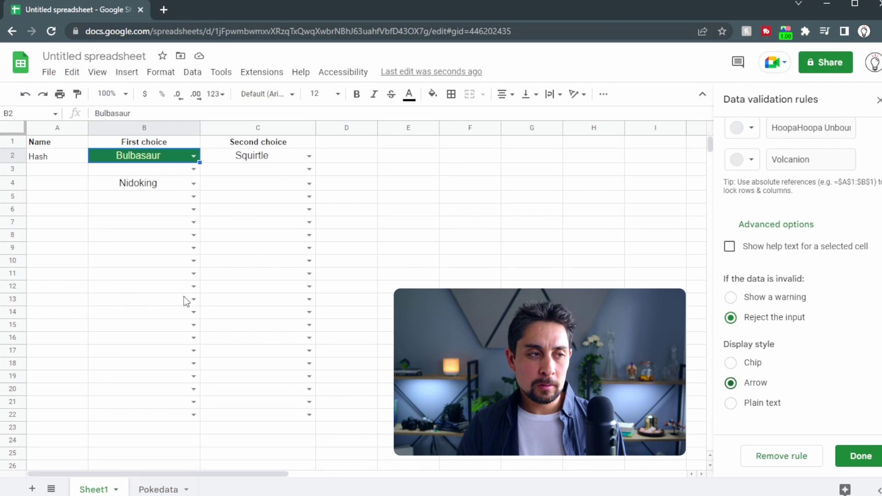
left_click(746, 403)
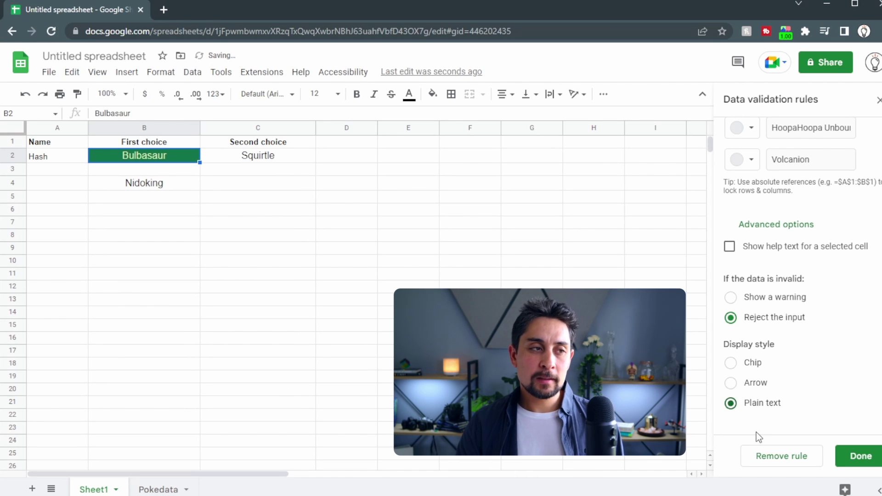
left_click(347, 248)
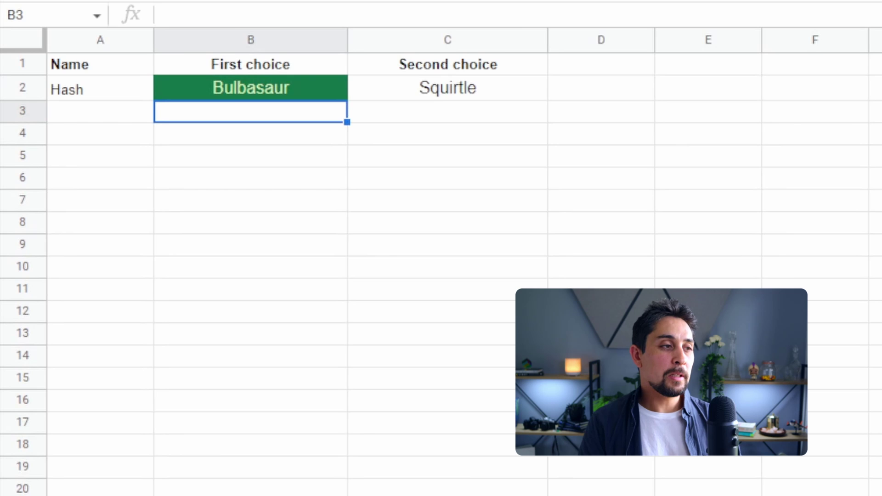
Enter a name in A3 and pick Magikarp as B3's first choice.
left_click(101, 111)
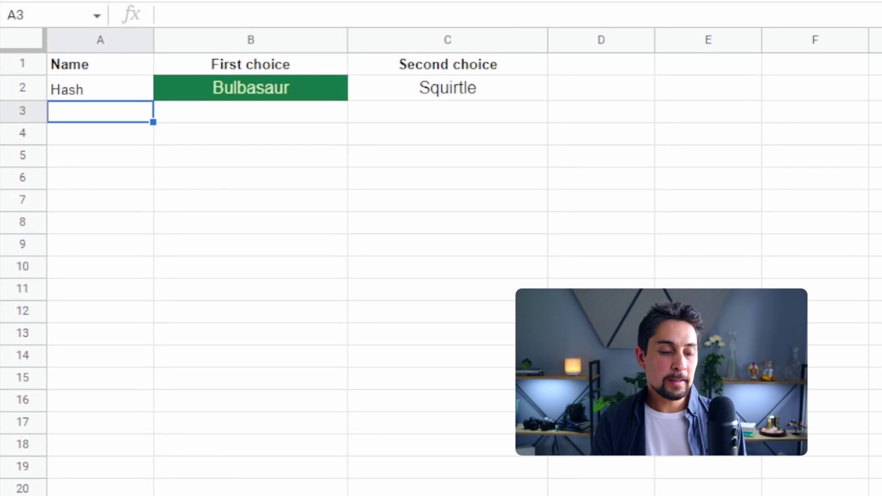
type("James")
key("Tab")
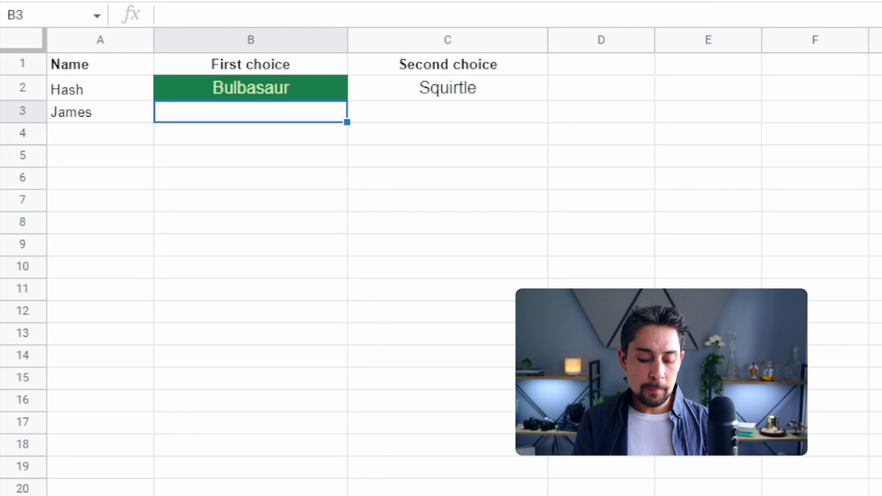
type("Ma")
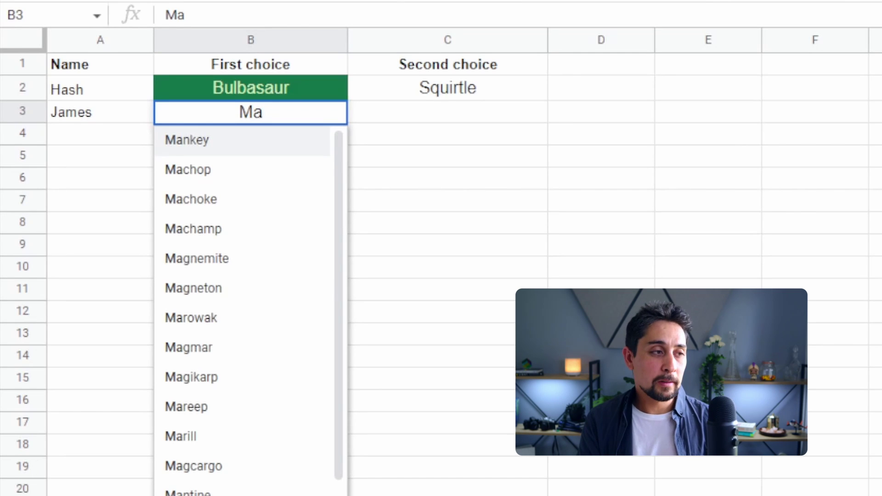
type("gi")
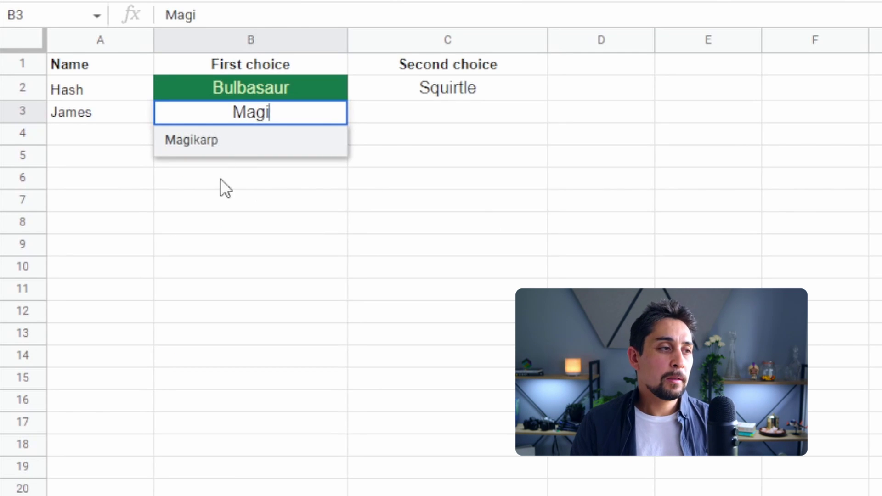
left_click(231, 151)
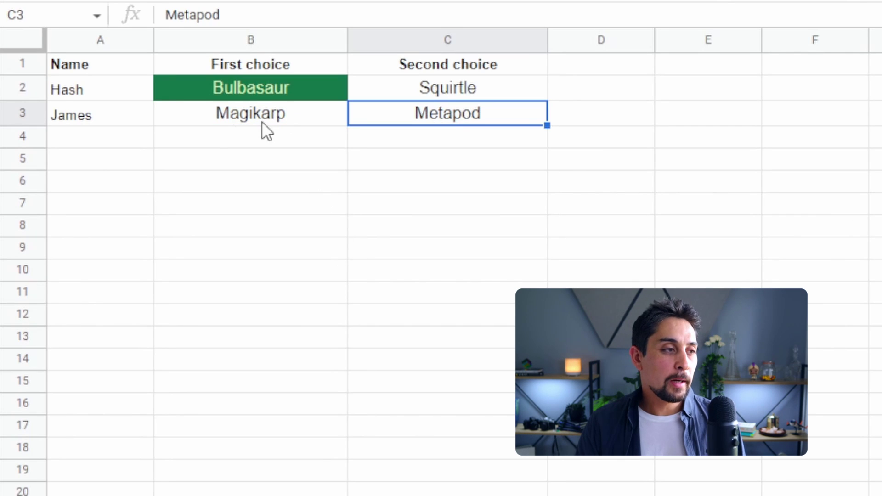
Enter the misspelled 'Poligon' in B4 to test the validation.
left_click(260, 123)
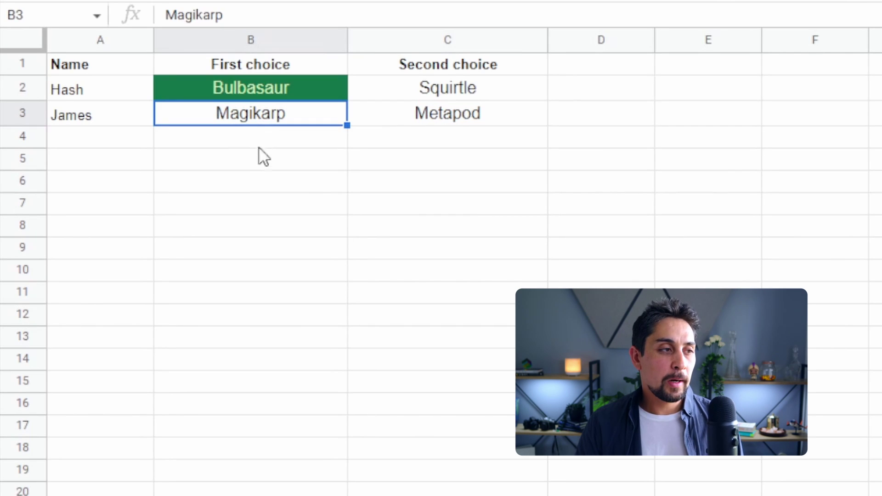
left_click(259, 149)
left_click(250, 137)
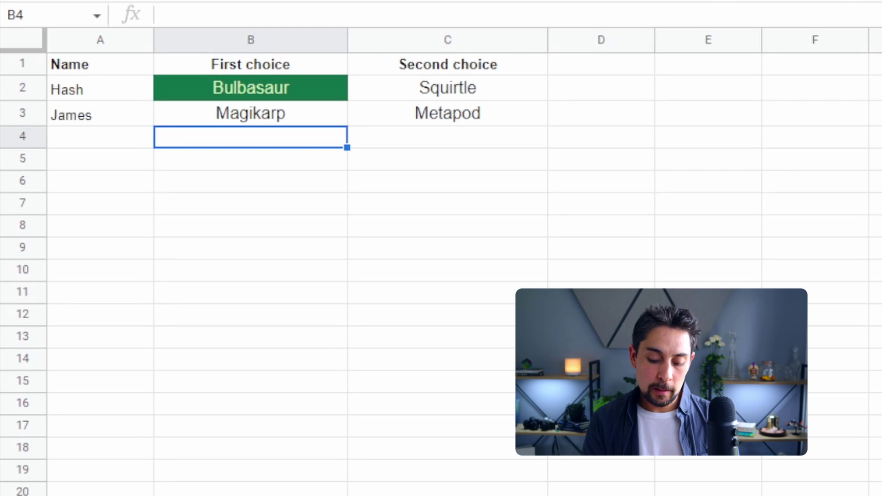
type("Poli")
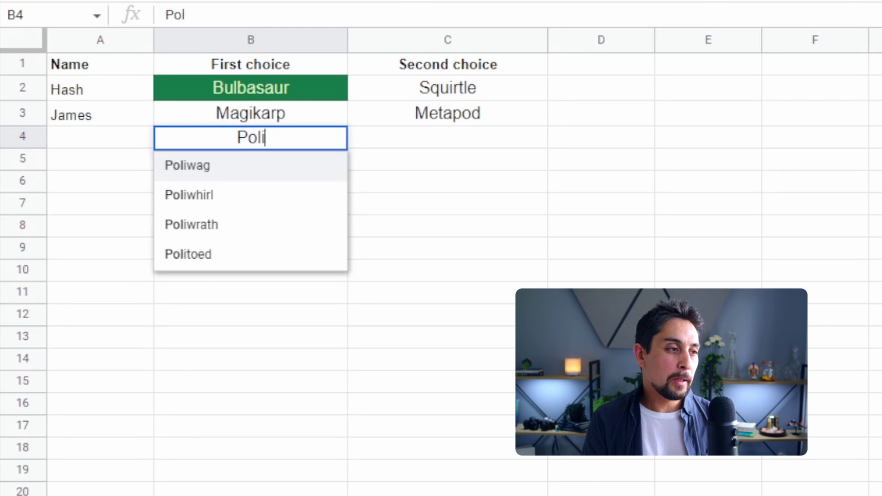
type("gon")
key("Return")
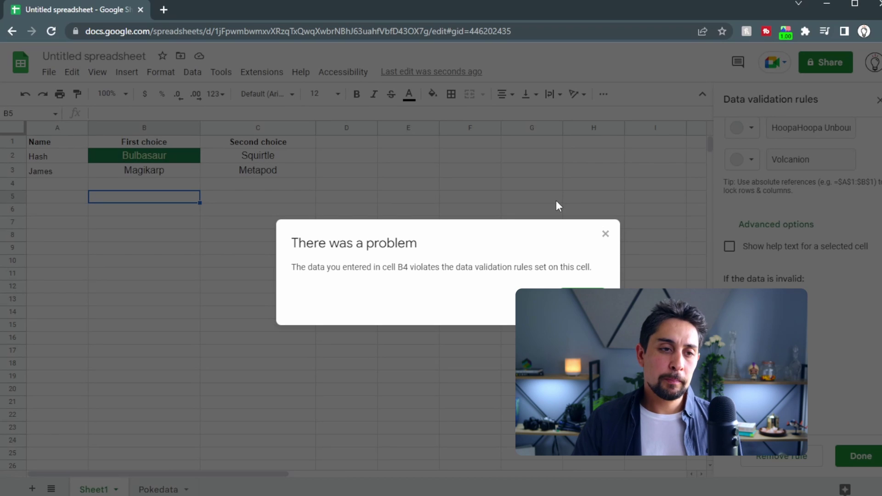
Resubmit 'Poligon' in B4 to see the 'Pick a pokemon from the list' rejection.
left_click(582, 298)
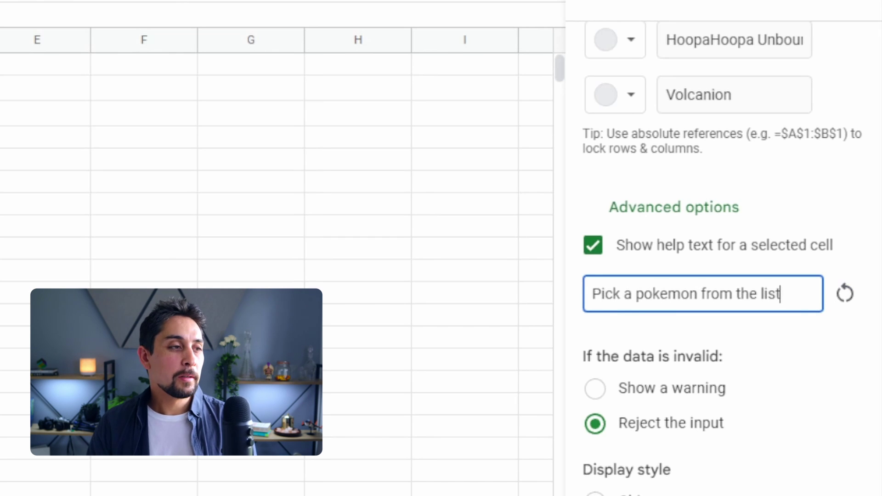
type("Poligon")
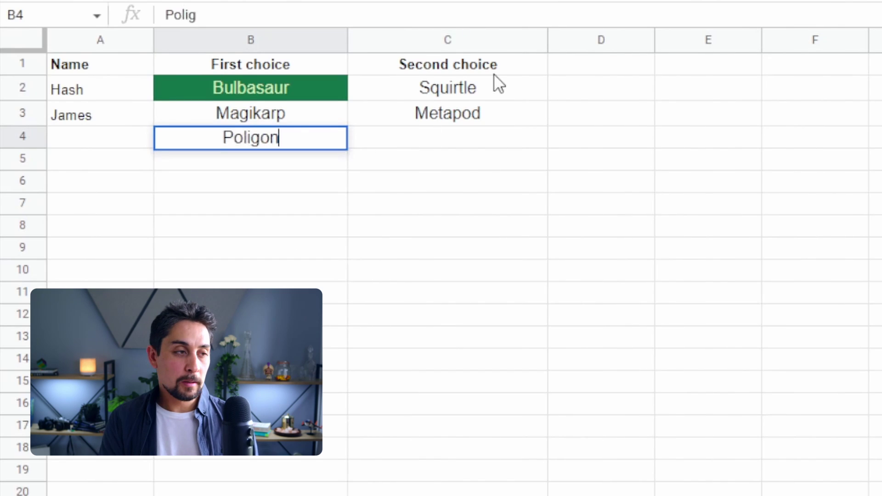
key("Return")
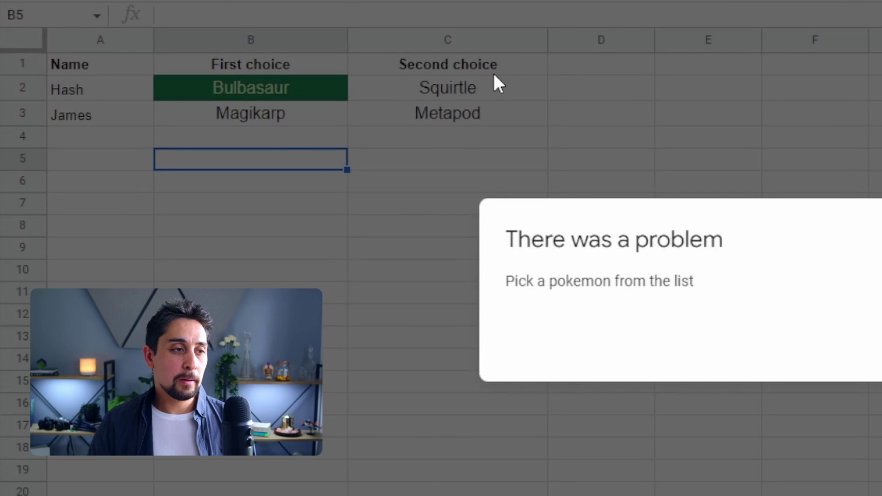
left_click_drag(493, 294, 731, 303)
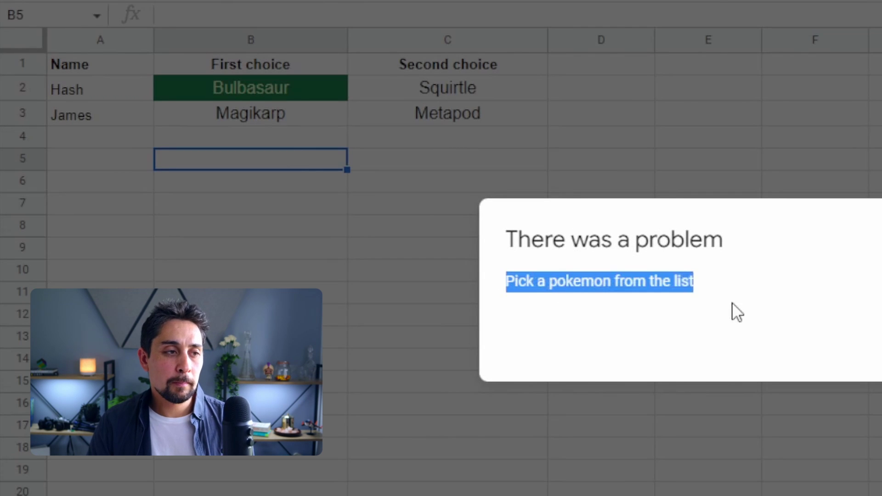
left_click(743, 372)
Pick Porygon for B4 from suggestions, then move it to B5 and clear it.
key("Up")
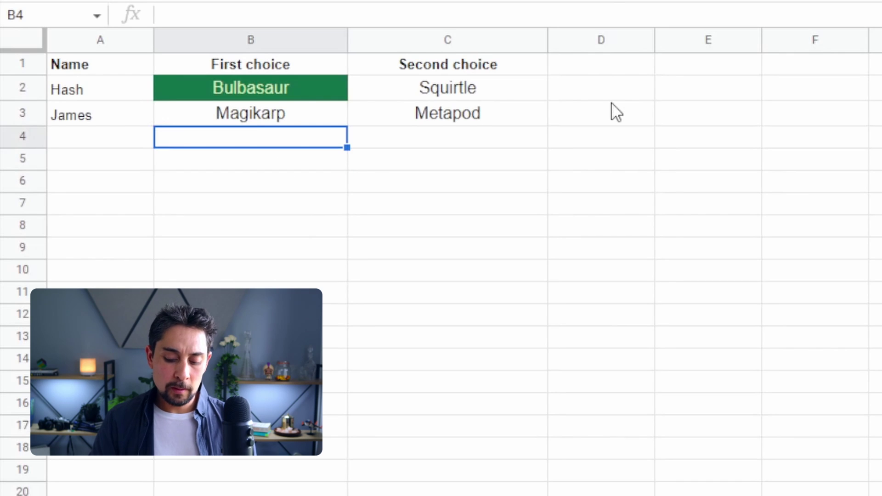
type("Po")
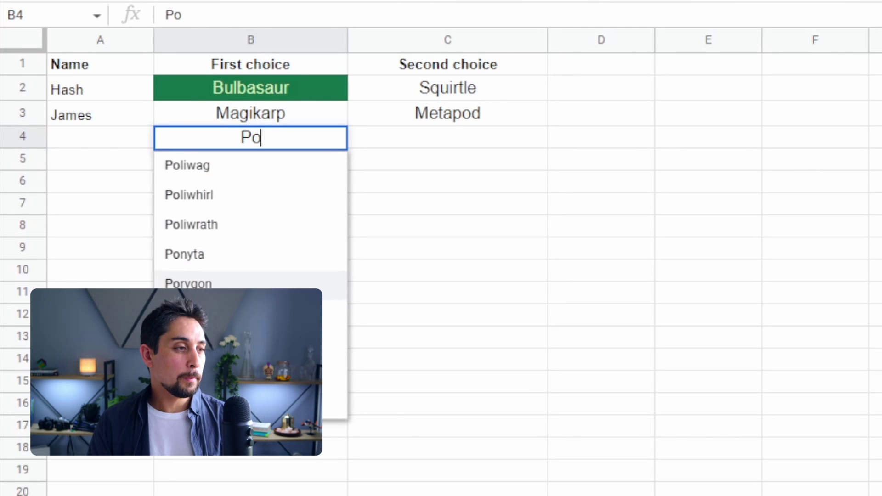
left_click(257, 283)
left_click(714, 280)
left_click(283, 138)
key("ctrl+x")
key("Down")
key("ctrl+v")
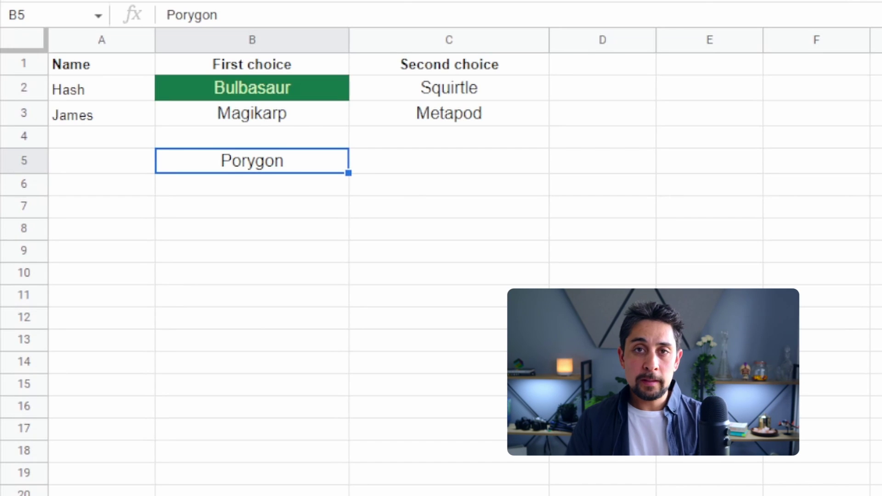
key("Delete")
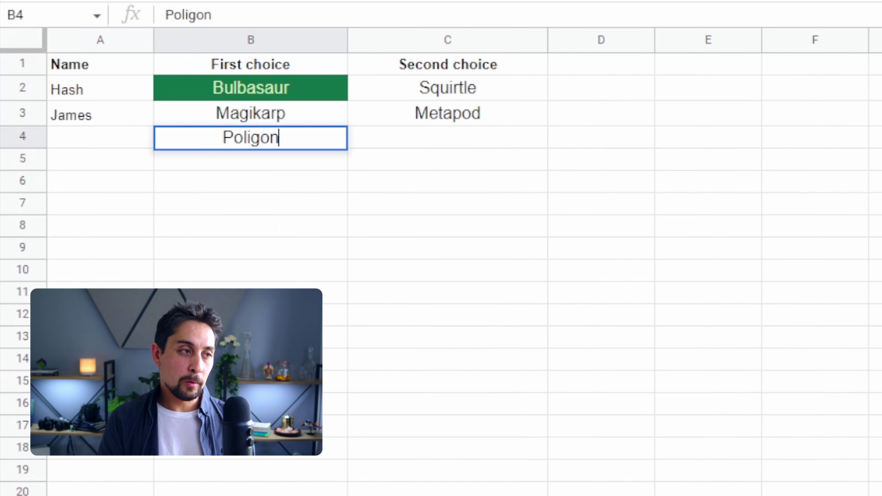
Commit 'Poligon' in B4 and read its invalid-data warning.
key("Return")
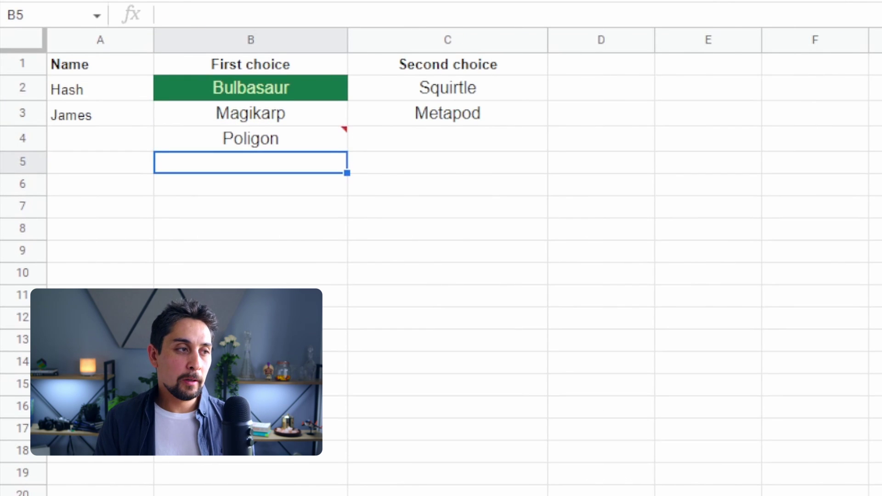
left_click(251, 138)
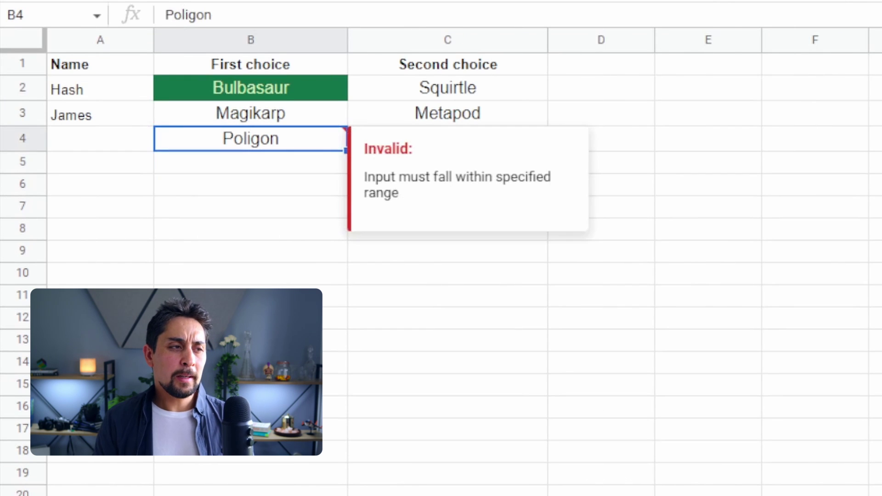
left_click_drag(445, 201, 364, 177)
left_click(430, 185)
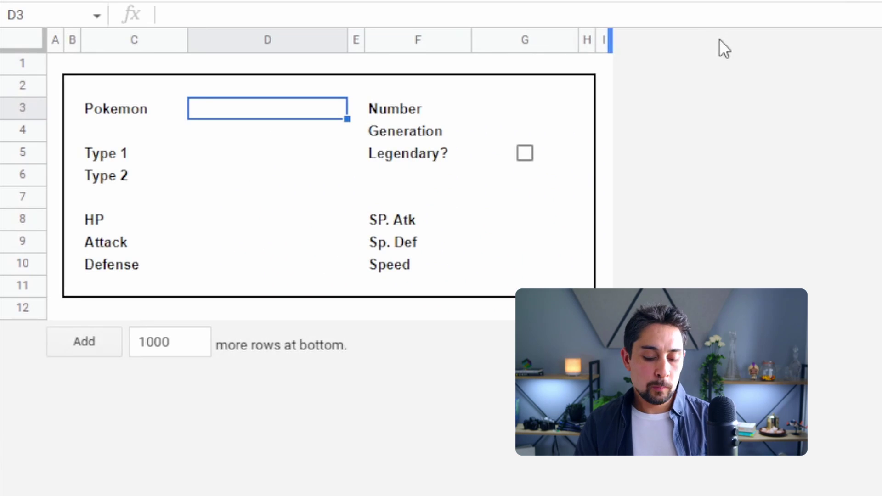
type("@drop")
key("Return")
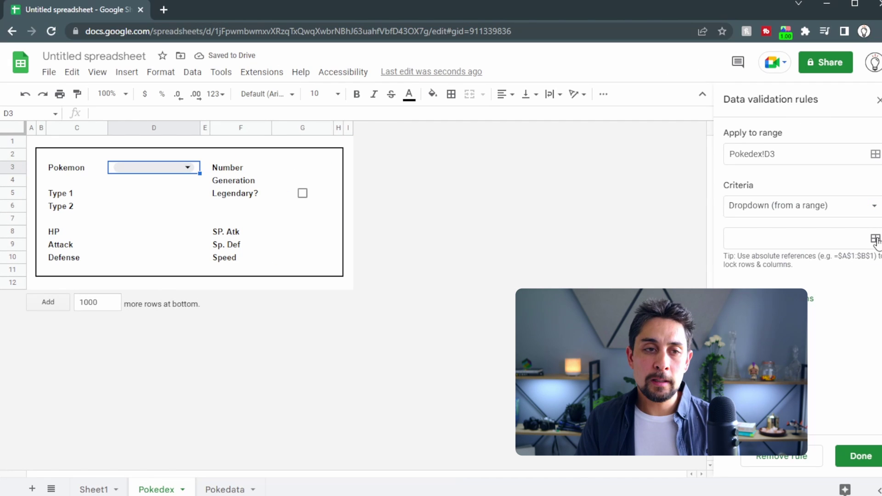
left_click(875, 239)
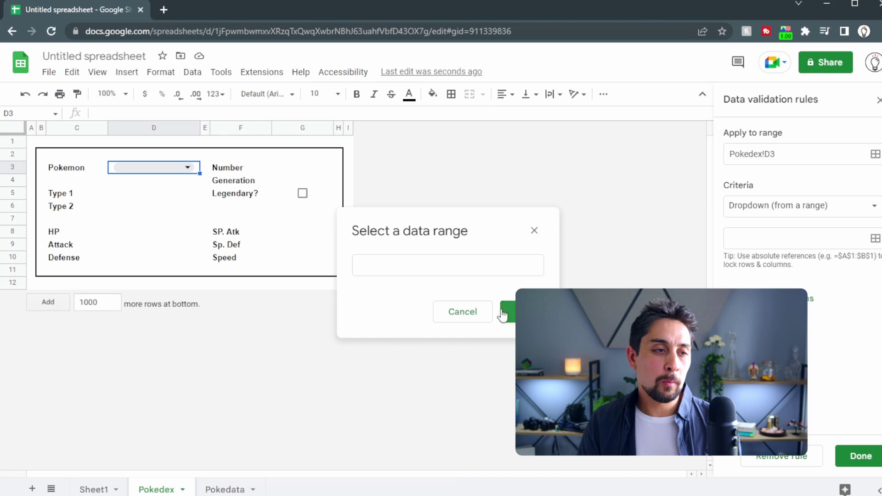
left_click(221, 489)
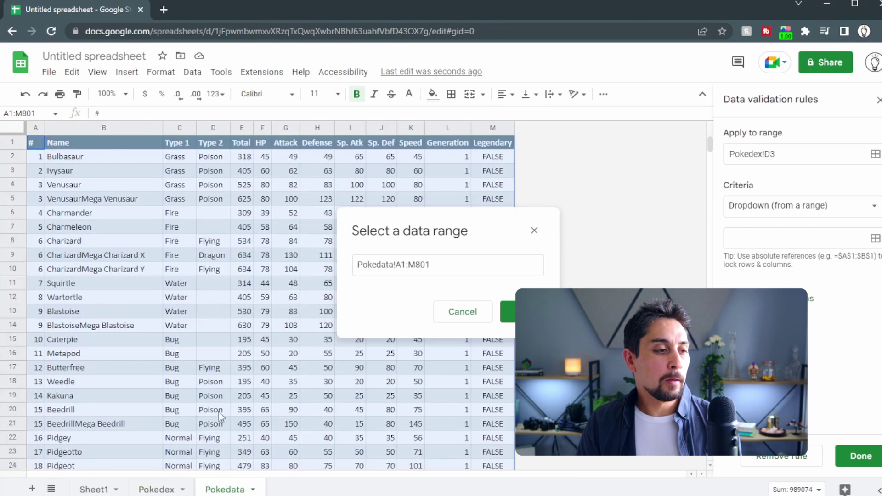
left_click(107, 166)
left_click_drag(92, 156, 92, 213)
key("BackSpace")
key("Return")
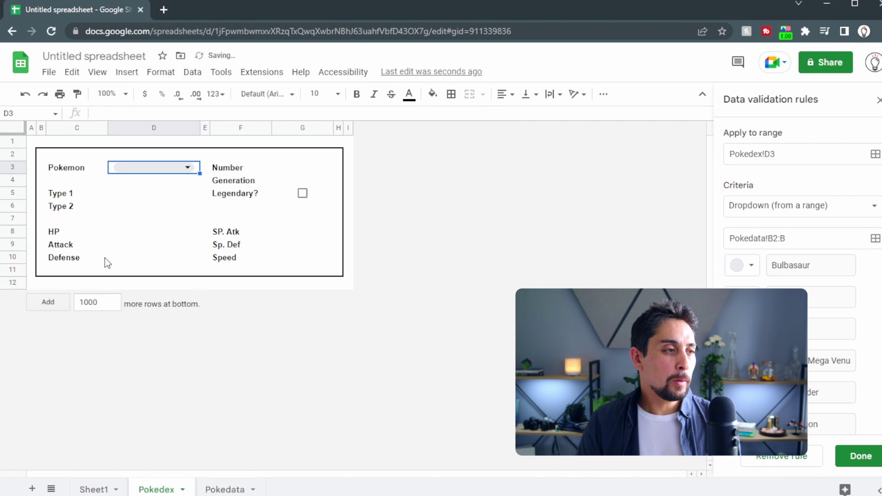
Pick Bulbasaur, then Mewtwo, in the D3 dropdown to fill the card's stats.
left_click(175, 206)
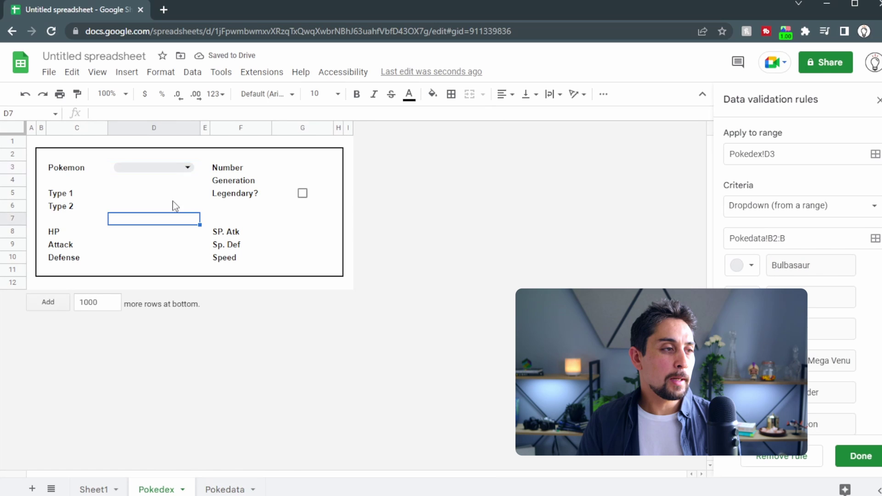
left_click(110, 170)
left_click(317, 94)
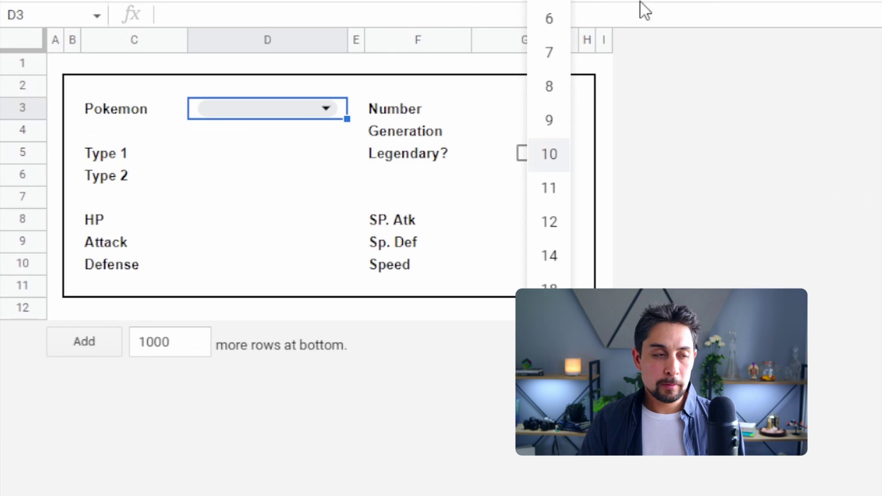
left_click(423, 85)
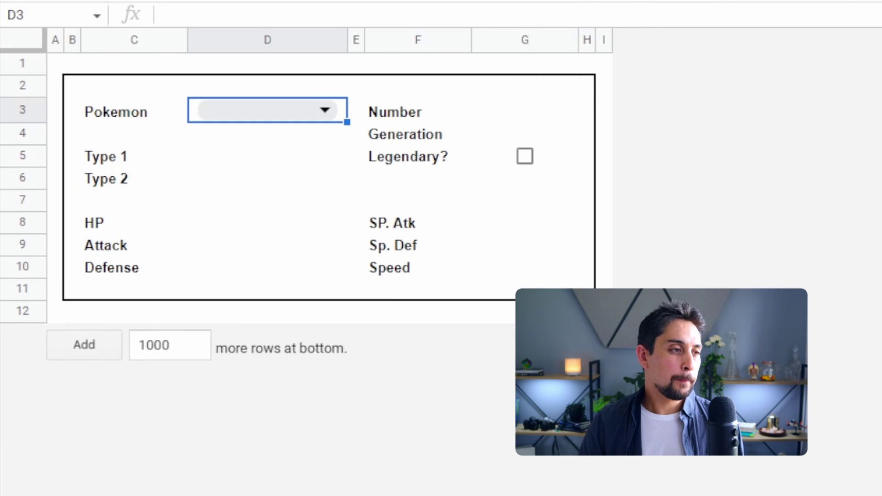
left_click(325, 111)
left_click(291, 159)
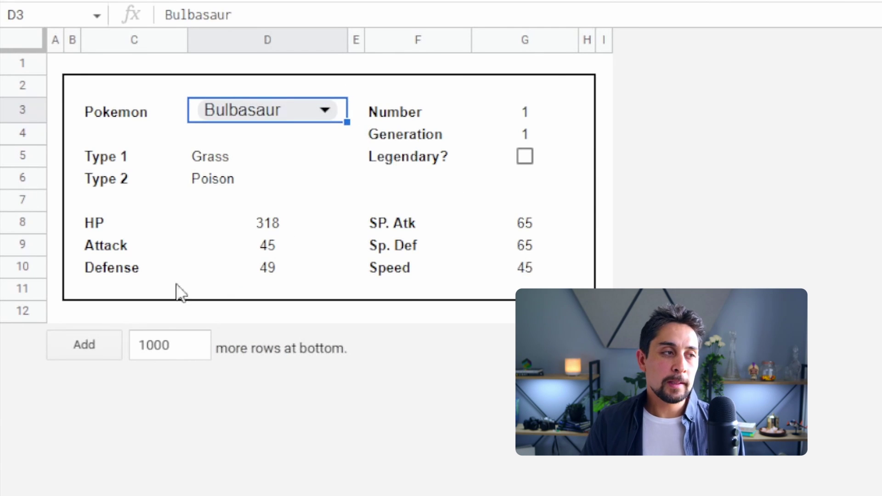
left_click(284, 106)
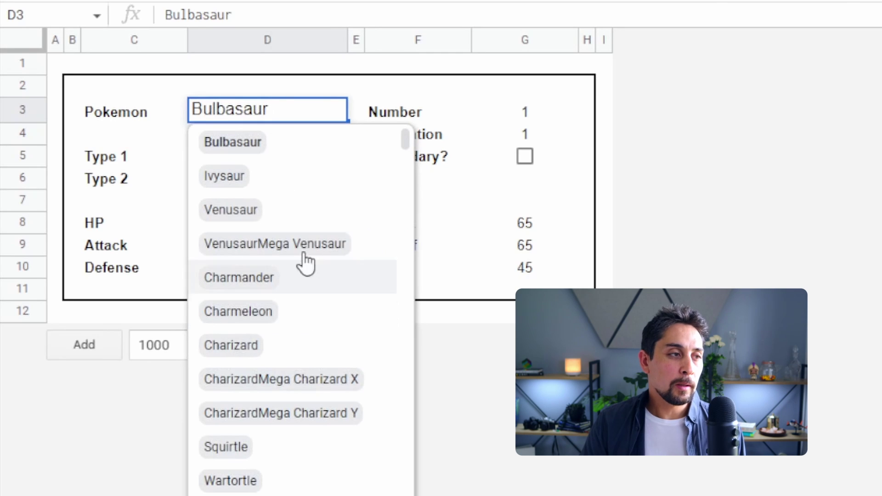
key("Escape")
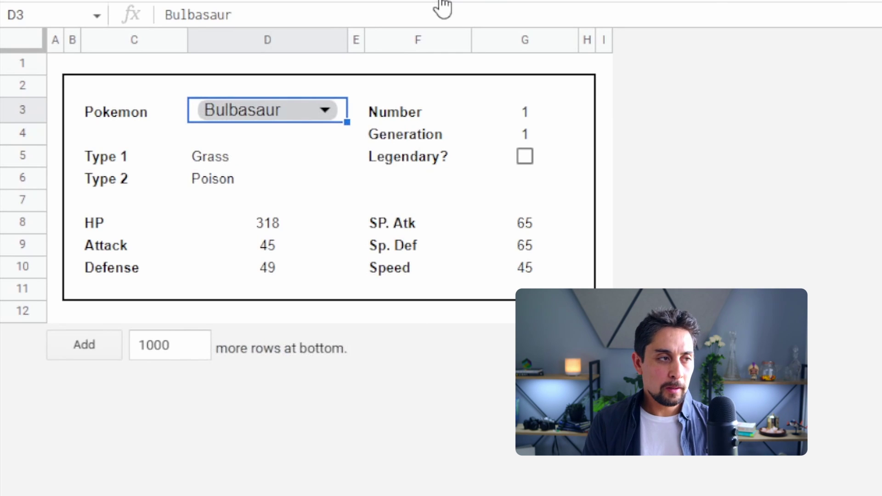
type("Mew")
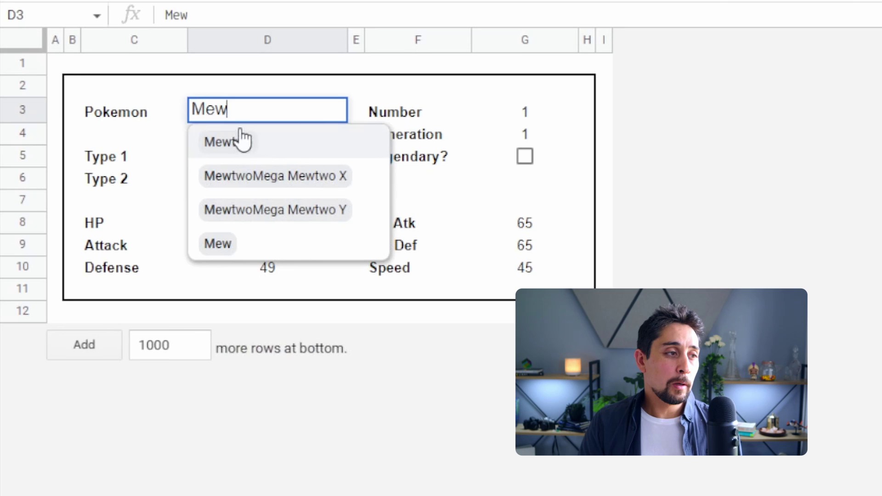
left_click(240, 140)
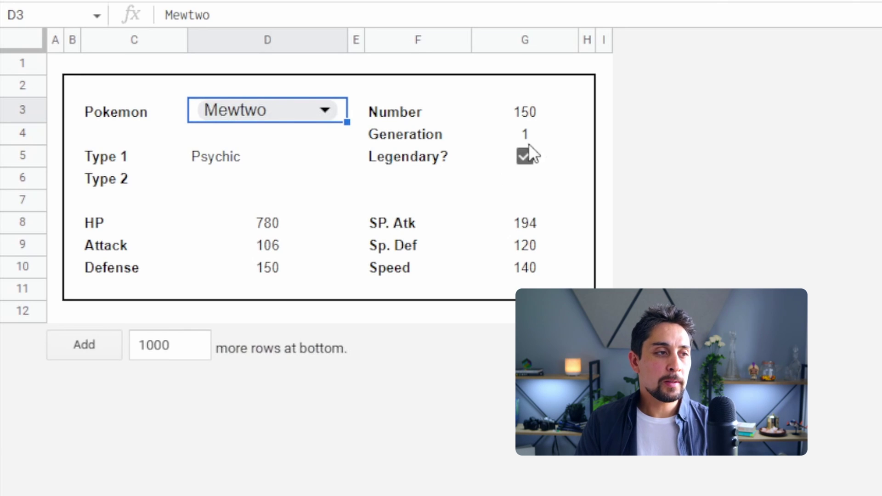